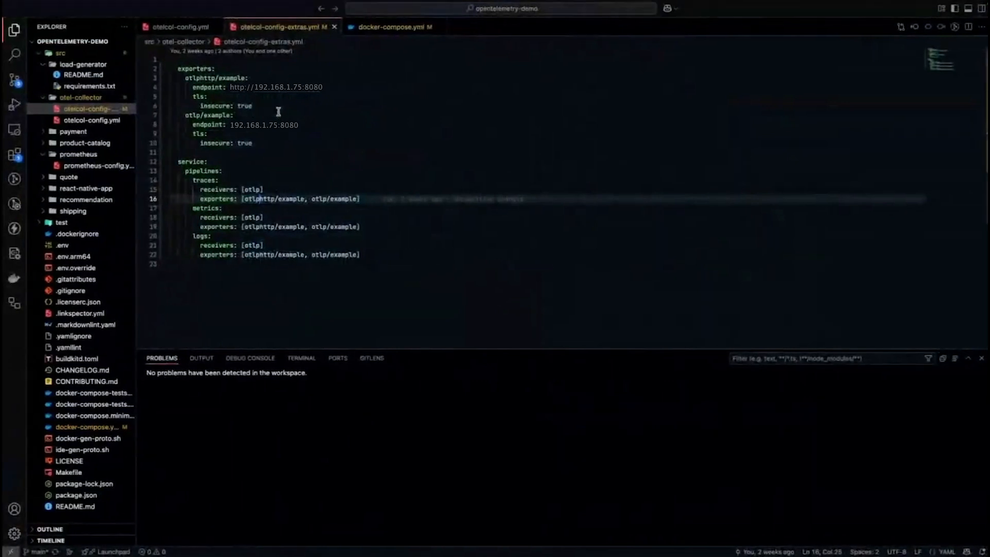
# Step: Review the otlphttp and otlp exporter endpoints, TLS settings and pipeline exporters in otelcol-config-extras.yml
pyautogui.doubleClick(259, 107)
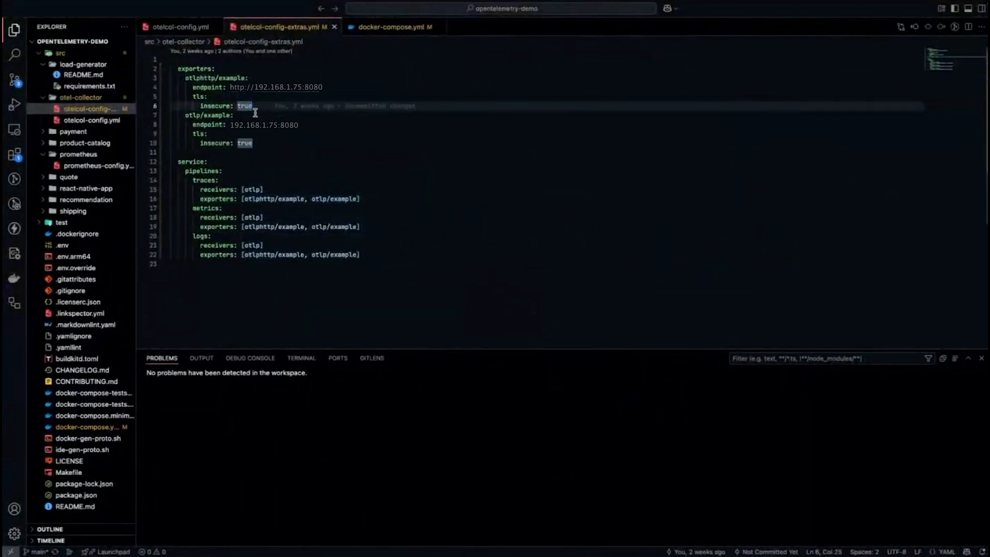
pyautogui.click(255, 114)
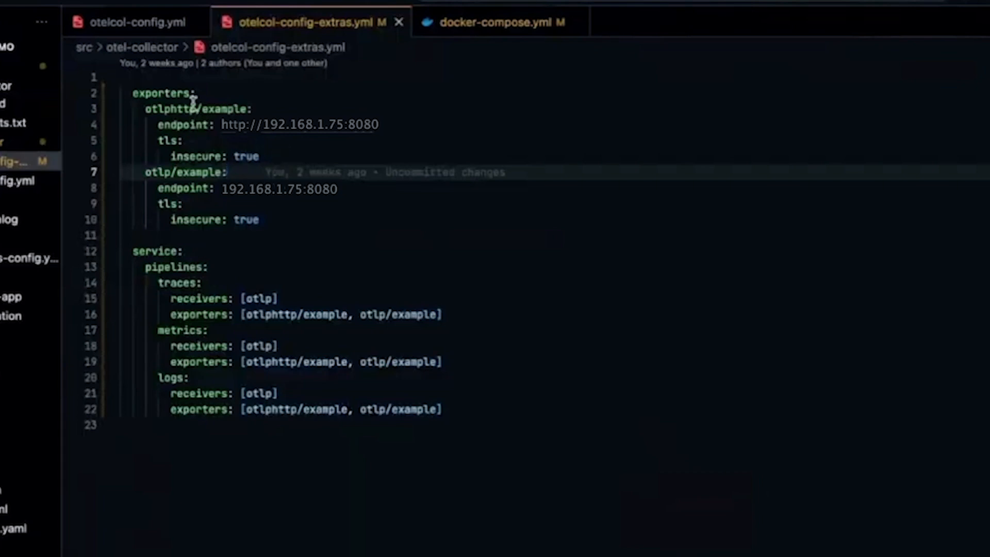
pyautogui.click(385, 124)
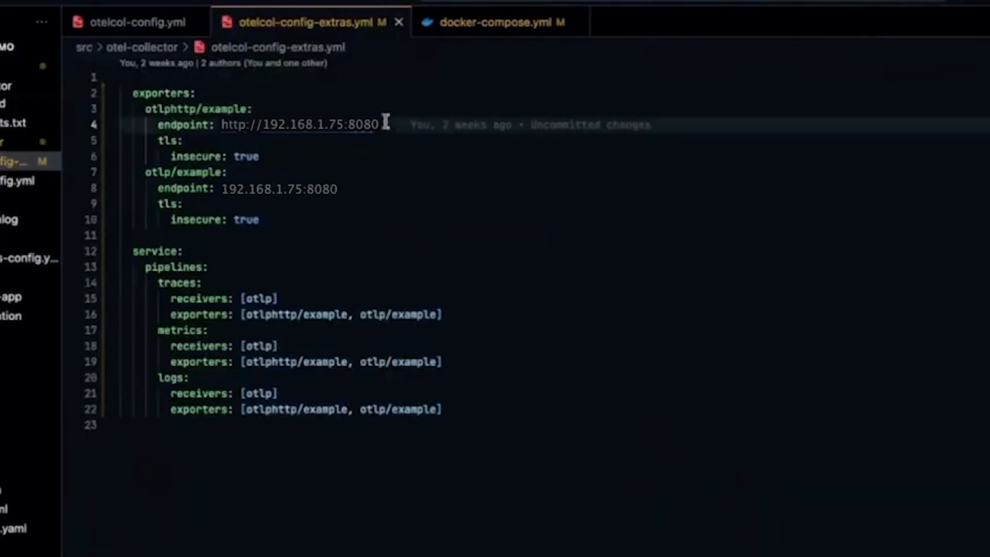
pyautogui.click(307, 187)
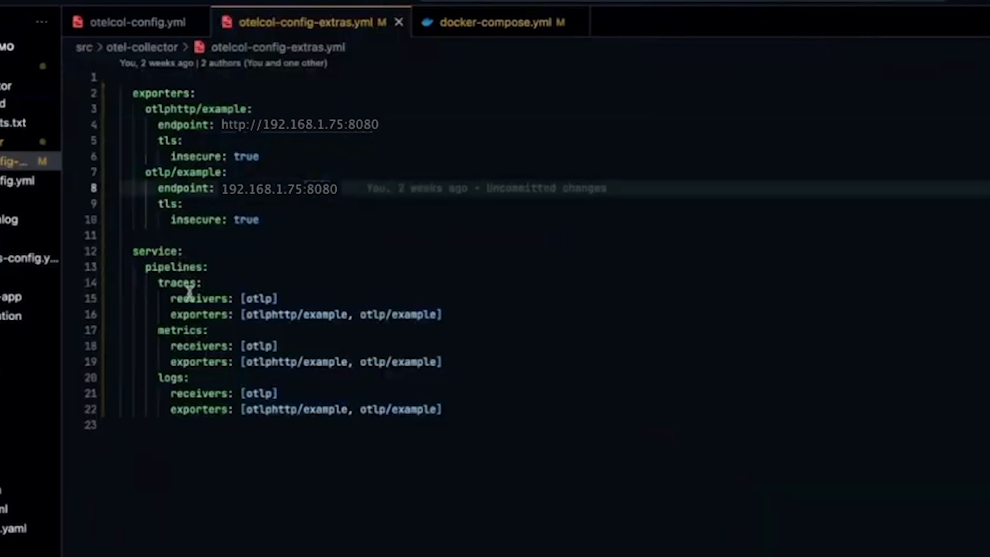
pyautogui.click(252, 314)
pyautogui.click(394, 315)
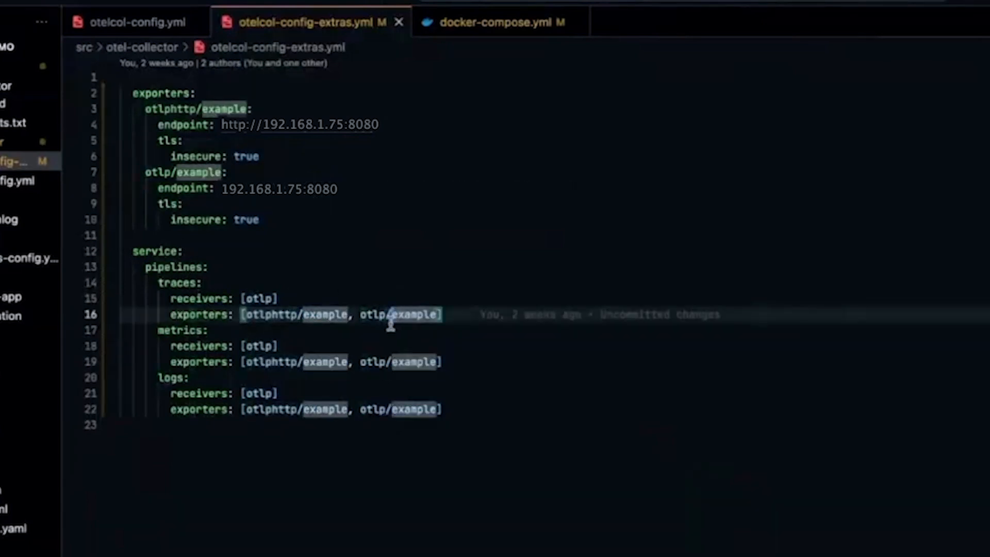
pyautogui.click(410, 363)
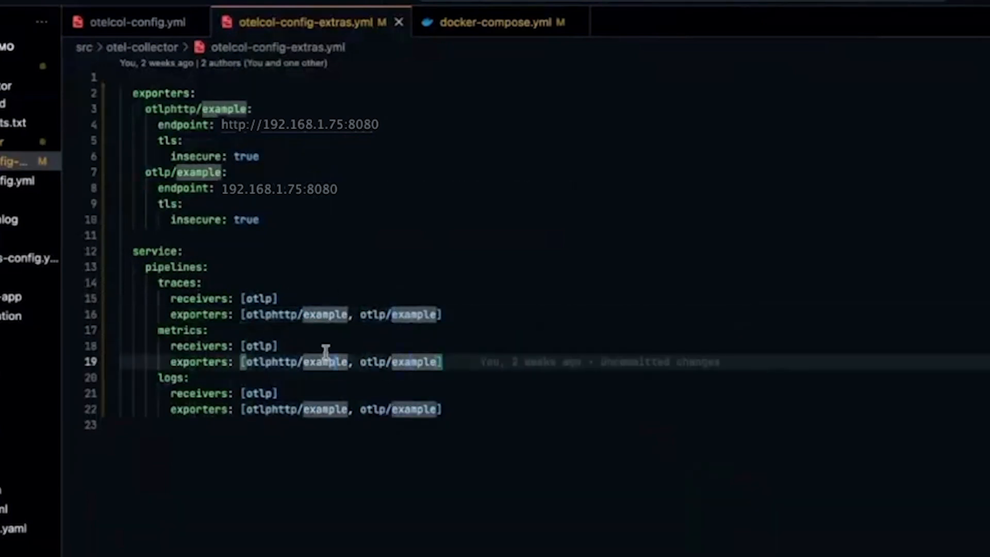
pyautogui.click(320, 315)
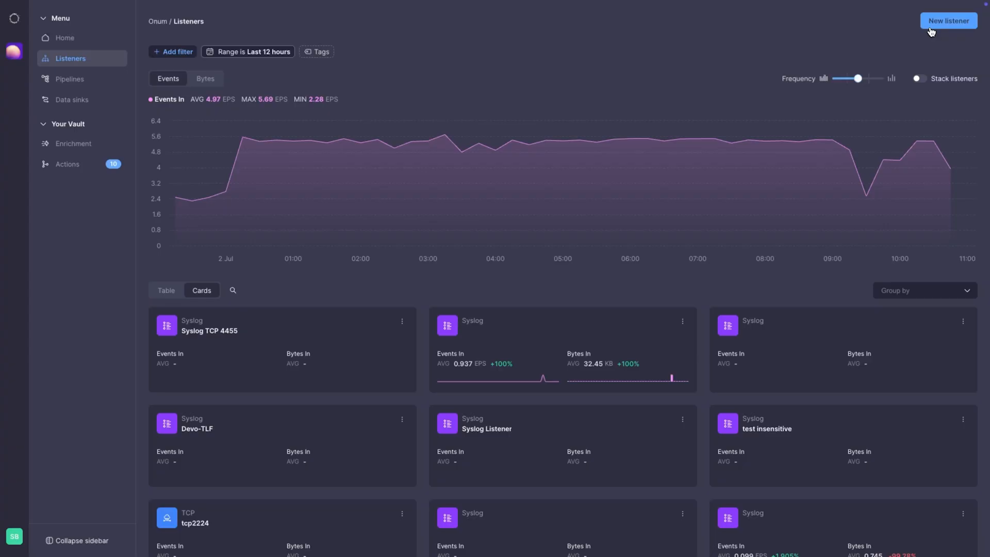
# Step: Switch to Onum and start an OpenTelemetry listener named MyOpenTelListener with the tag opentelemetry
pyautogui.click(932, 31)
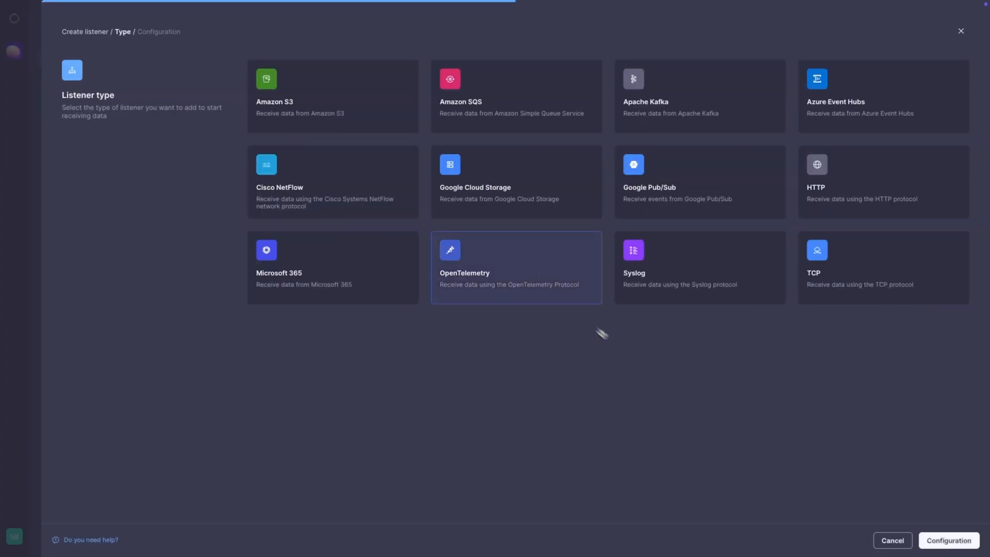
pyautogui.click(932, 543)
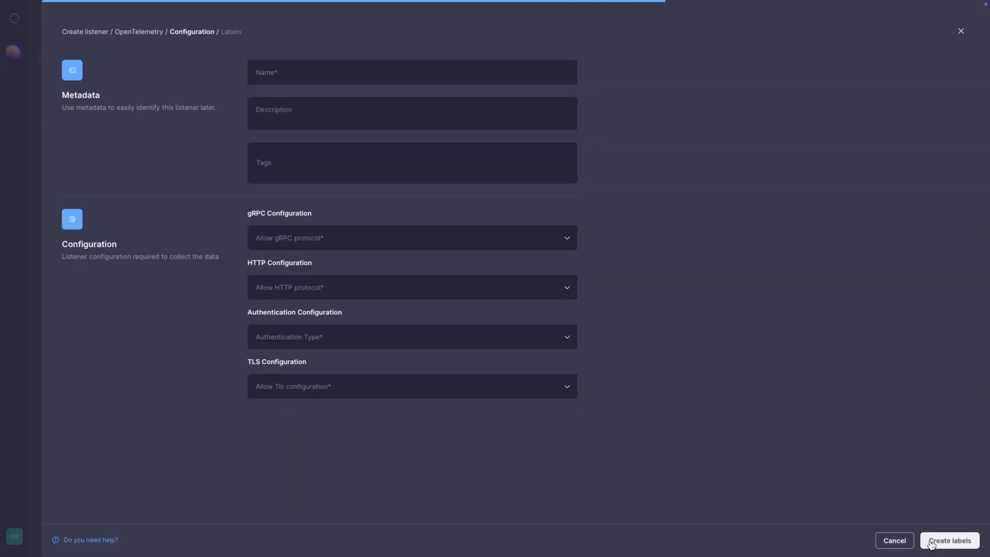
pyautogui.click(564, 80)
pyautogui.write('MyOpenTelListener')
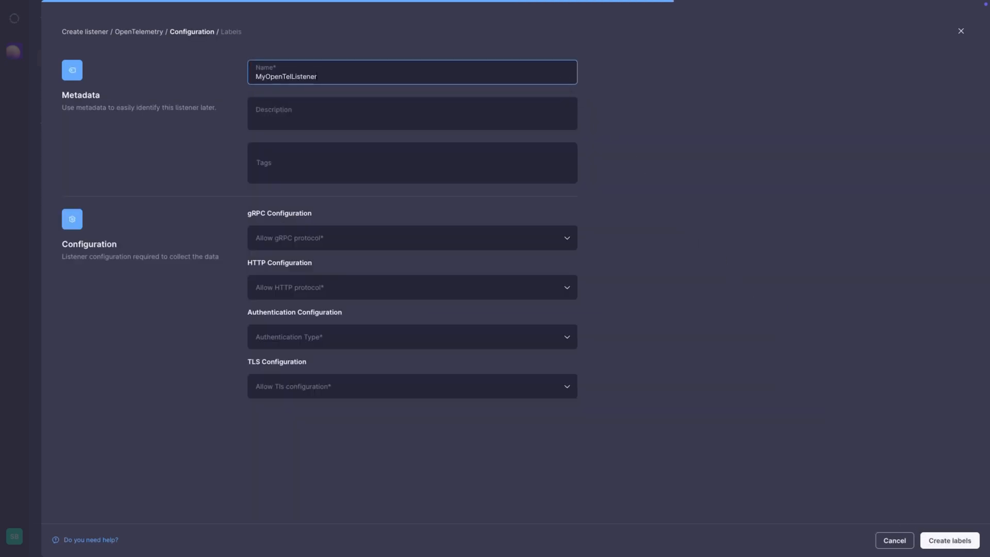
pyautogui.click(537, 150)
pyautogui.write('opentelemetry')
pyautogui.press('Return')
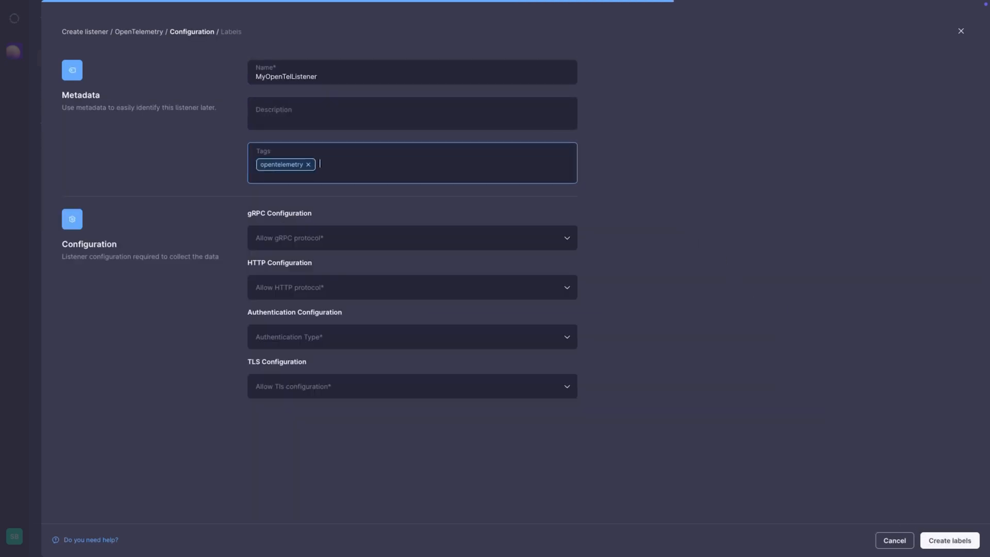
# Step: Allow the gRPC protocol for the listener and set its gRPC port to 8080
pyautogui.click(521, 239)
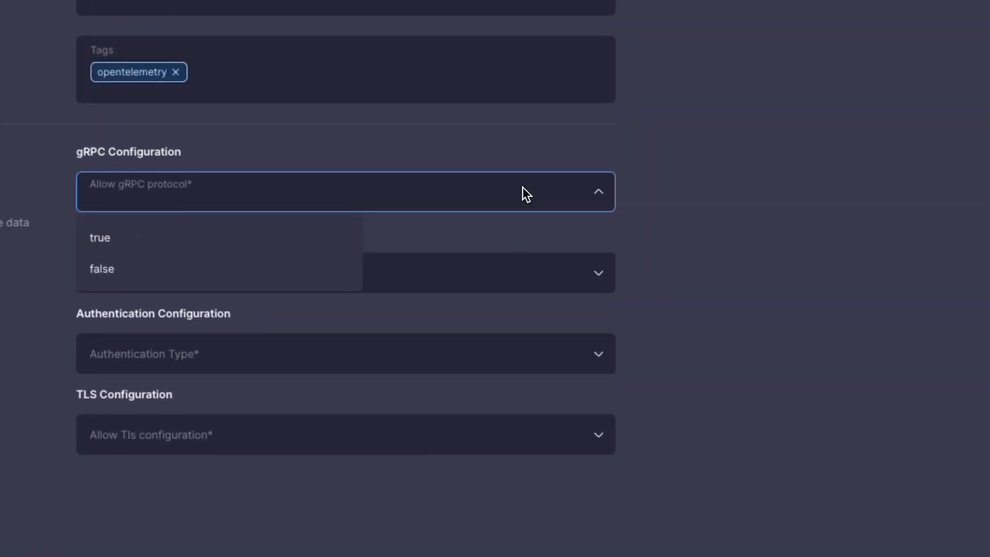
pyautogui.click(258, 237)
pyautogui.click(448, 193)
pyautogui.write('8080')
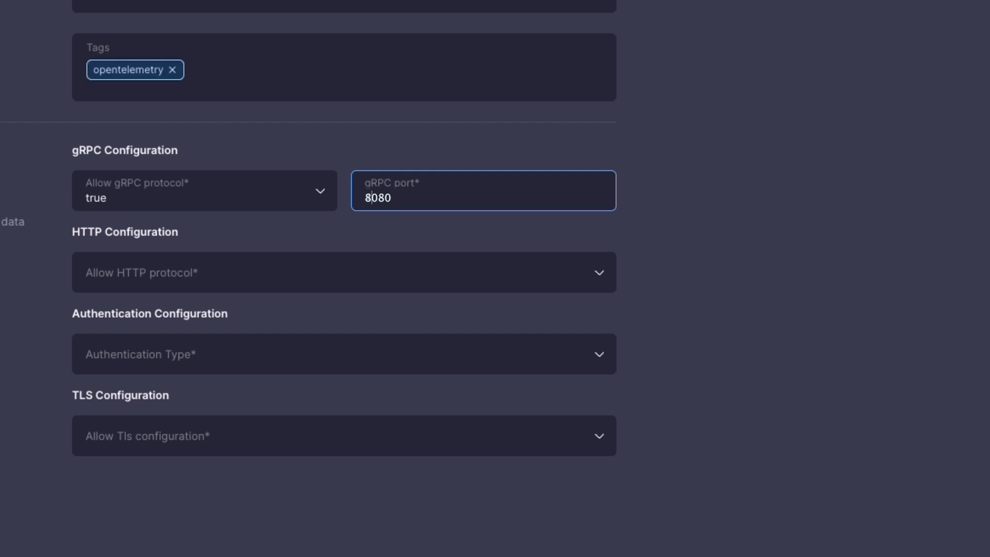
# Step: Allow the HTTP protocol for the listener and set its HTTP port to 8080
pyautogui.click(370, 273)
pyautogui.click(303, 320)
pyautogui.click(411, 286)
pyautogui.click(431, 280)
pyautogui.write('8080')
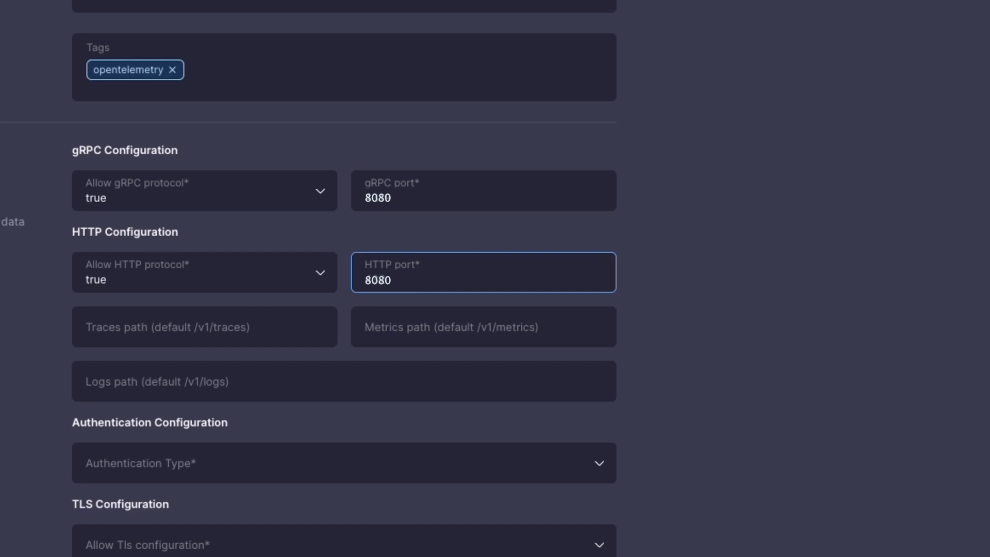
# Step: Set the listener's authentication type to None and its TLS configuration to false, and continue to the labels
pyautogui.scroll(-3, 727, 397)
pyautogui.click(455, 316)
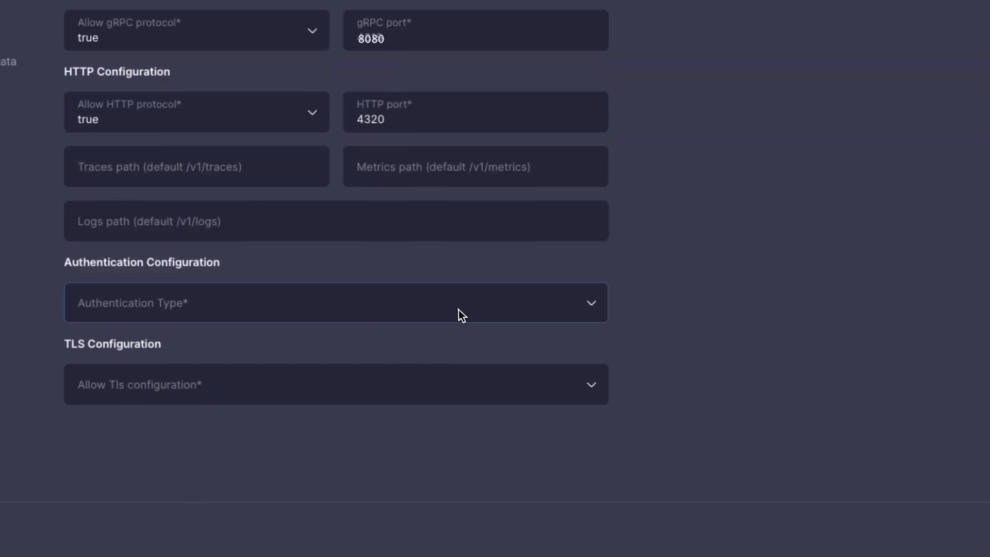
pyautogui.click(374, 354)
pyautogui.click(413, 372)
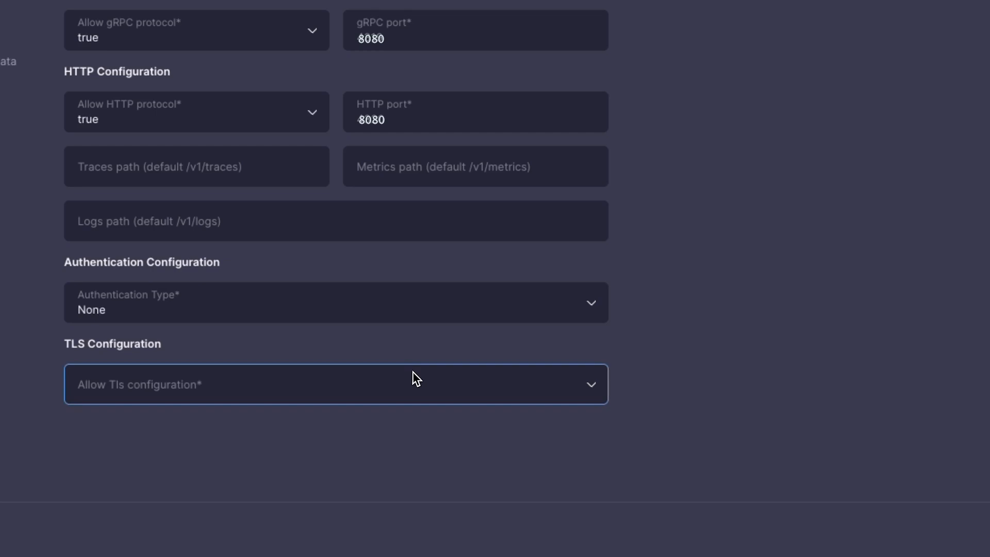
pyautogui.click(103, 462)
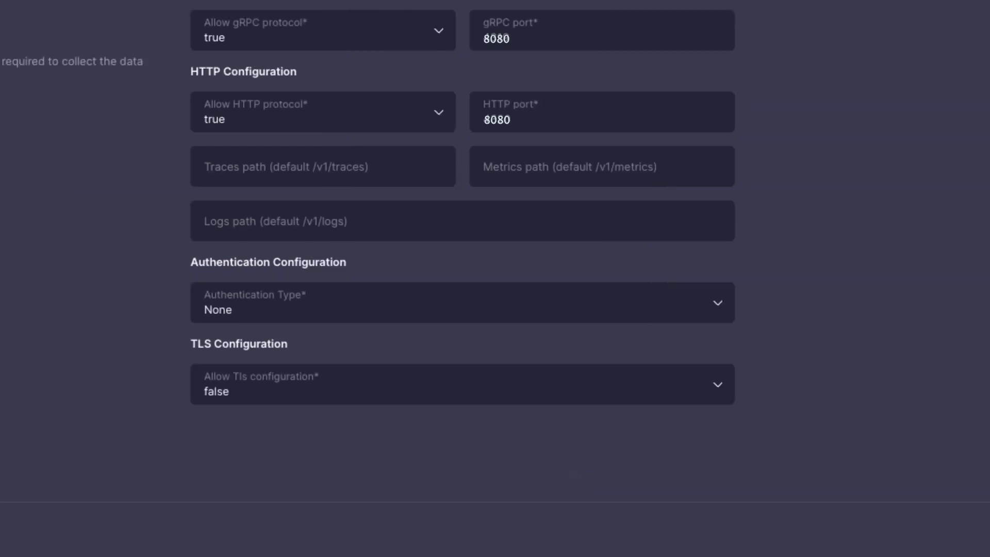
pyautogui.click(924, 545)
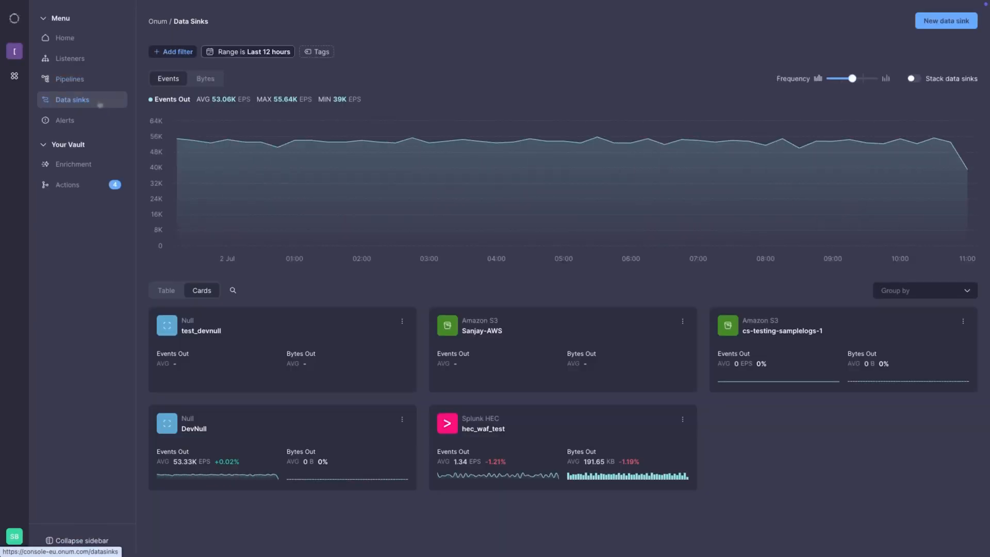
# Step: Start a new data sink of type OpenTelemetry and name it MyOpenTelSink
pyautogui.click(921, 26)
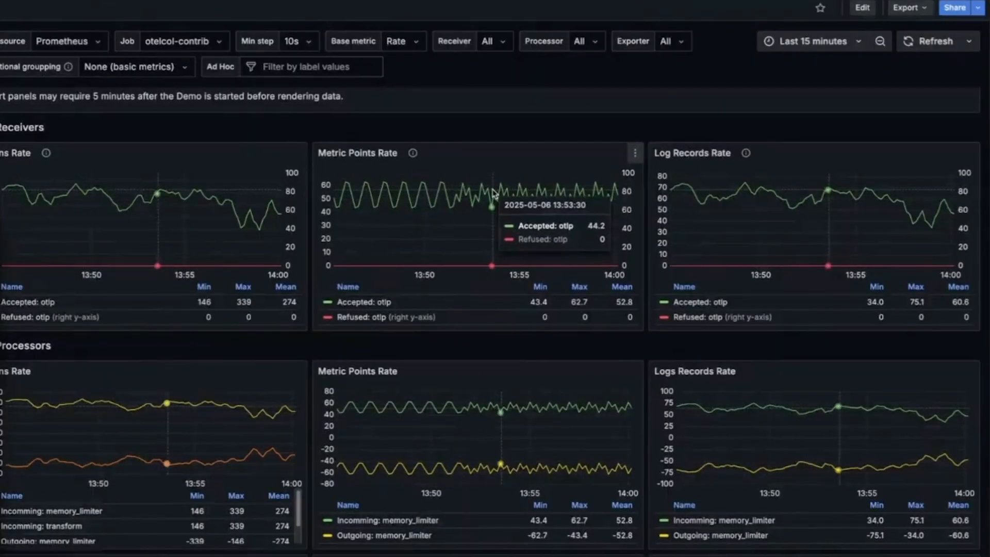
pyautogui.scroll(-2, 479, 309)
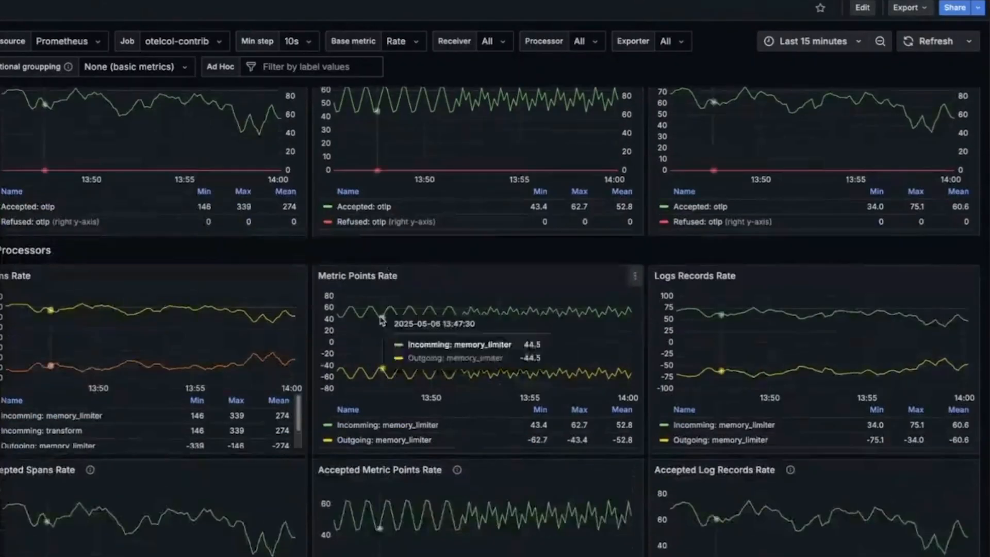
pyautogui.scroll(-6, 487, 321)
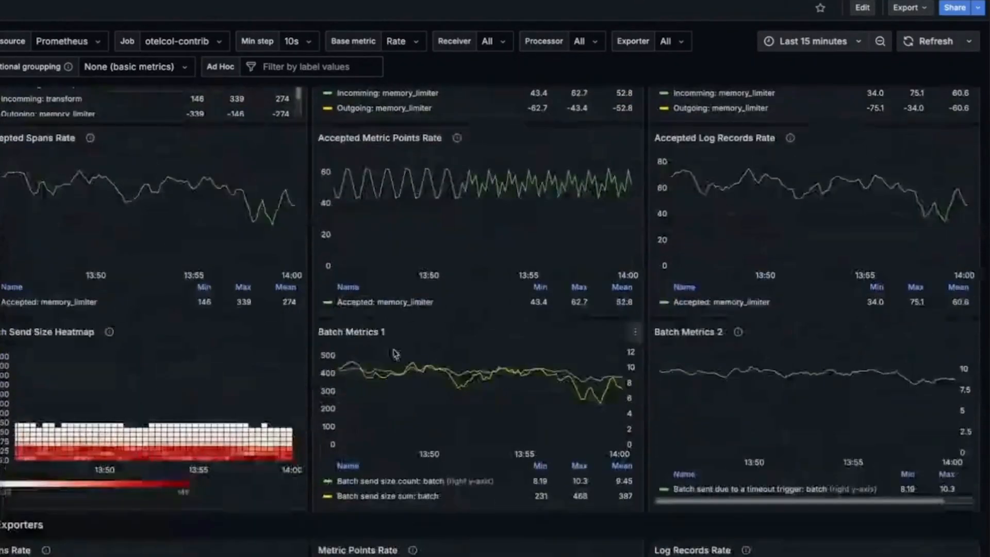
pyautogui.scroll(-1, 184, 389)
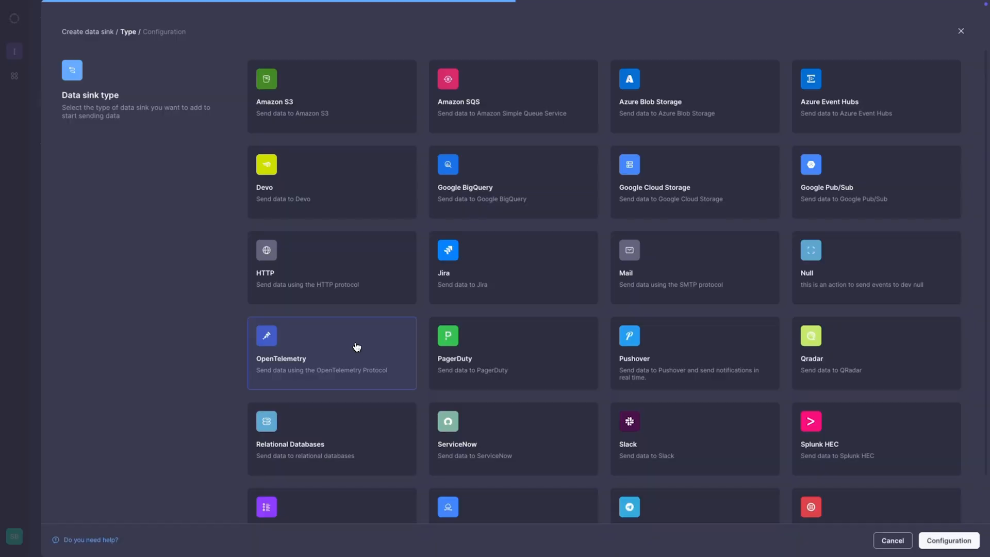
pyautogui.click(927, 546)
pyautogui.write('MyOpenTelSink')
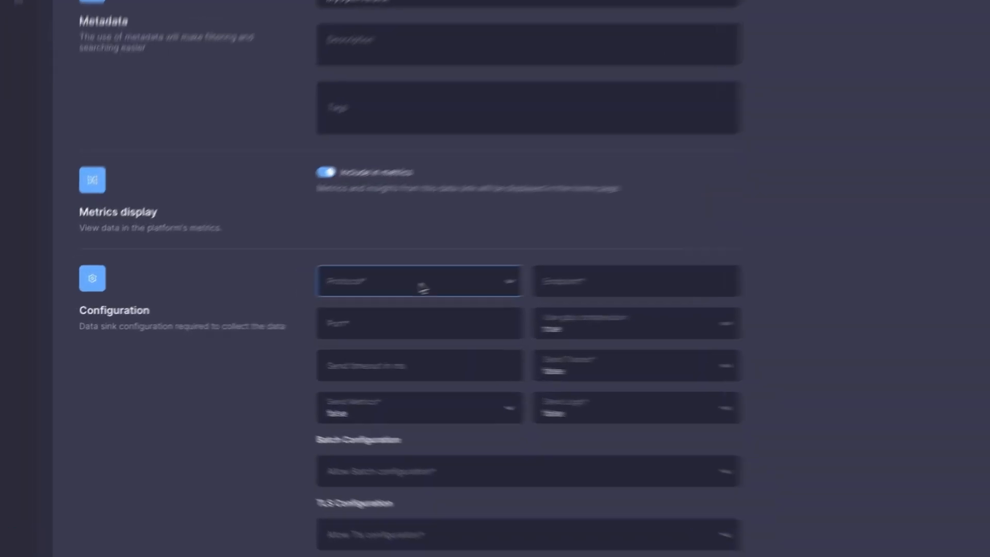
pyautogui.click(333, 299)
pyautogui.click(572, 335)
pyautogui.click(573, 339)
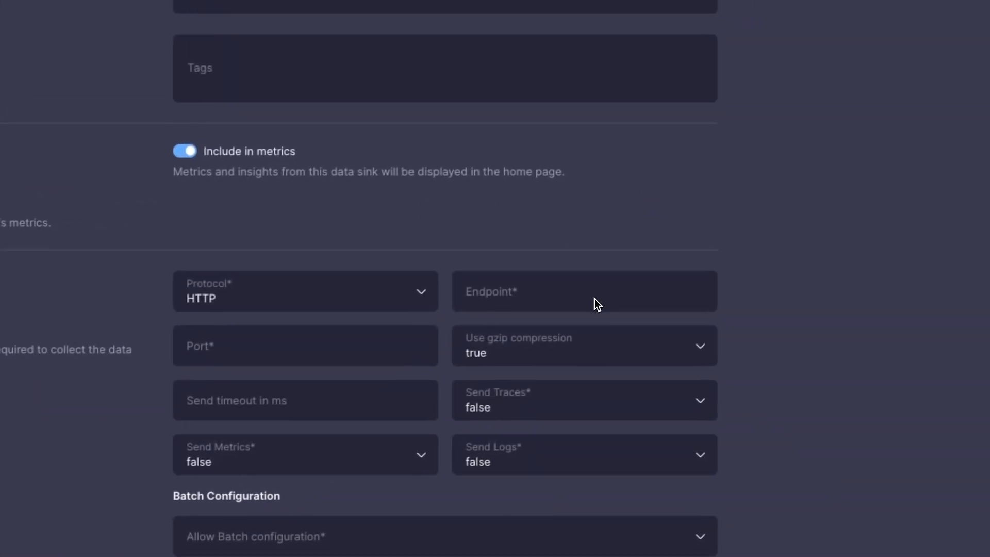
pyautogui.click(812, 238)
pyautogui.write('http://prometheus/')
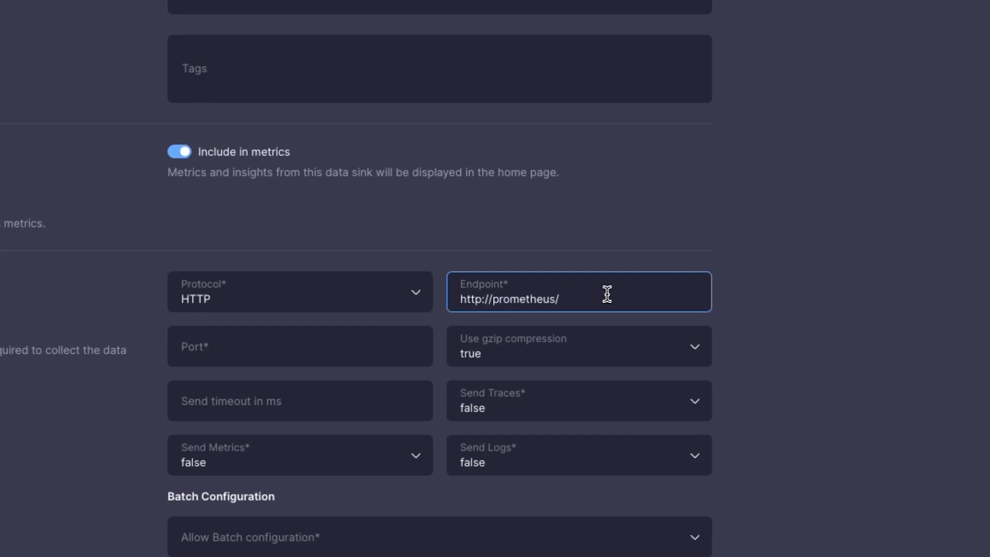
pyautogui.click(261, 358)
pyautogui.write('9090')
# Step: Enable sending metrics for the sink and set the HTTP metrics path to /api/v1/otlp
pyautogui.click(423, 330)
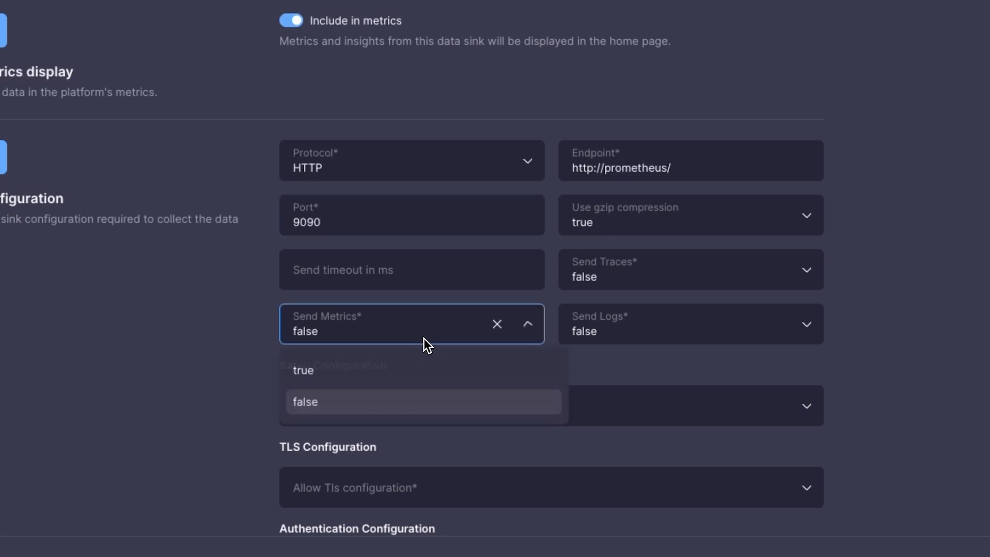
pyautogui.click(407, 376)
pyautogui.click(684, 327)
pyautogui.write('/api/v1/otlp')
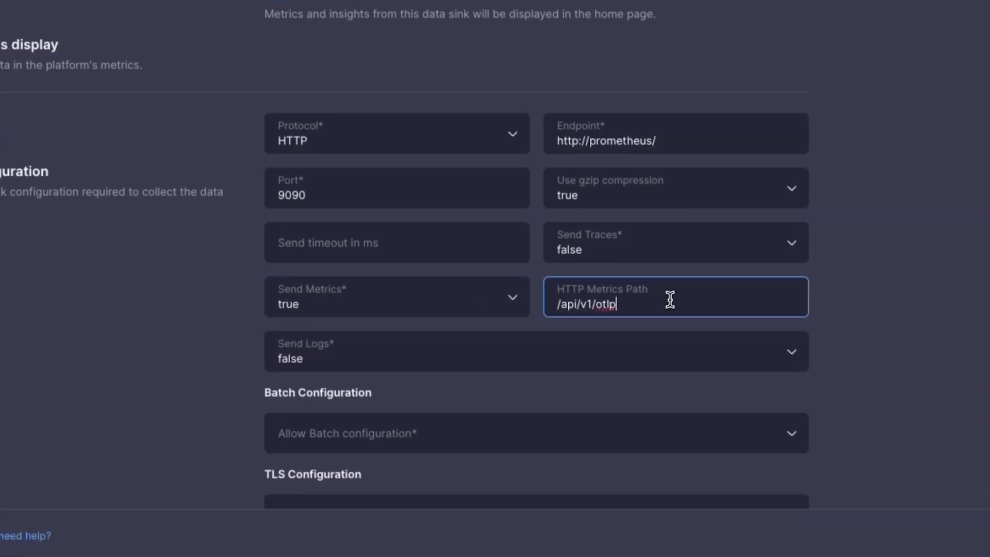
# Step: Set the sink's batch configuration to false and choose its TLS configuration option
pyautogui.click(488, 434)
pyautogui.click(557, 298)
pyautogui.click(555, 302)
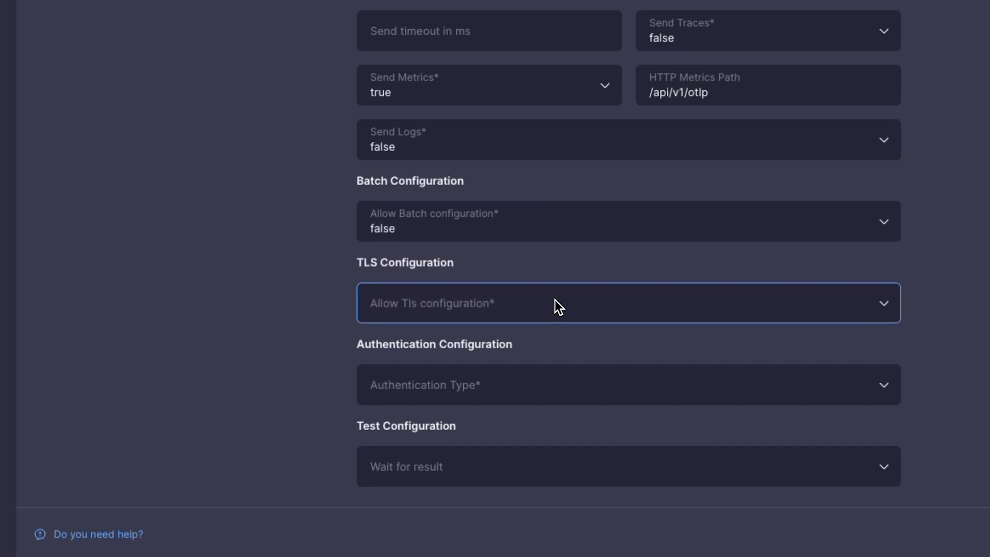
pyautogui.click(535, 380)
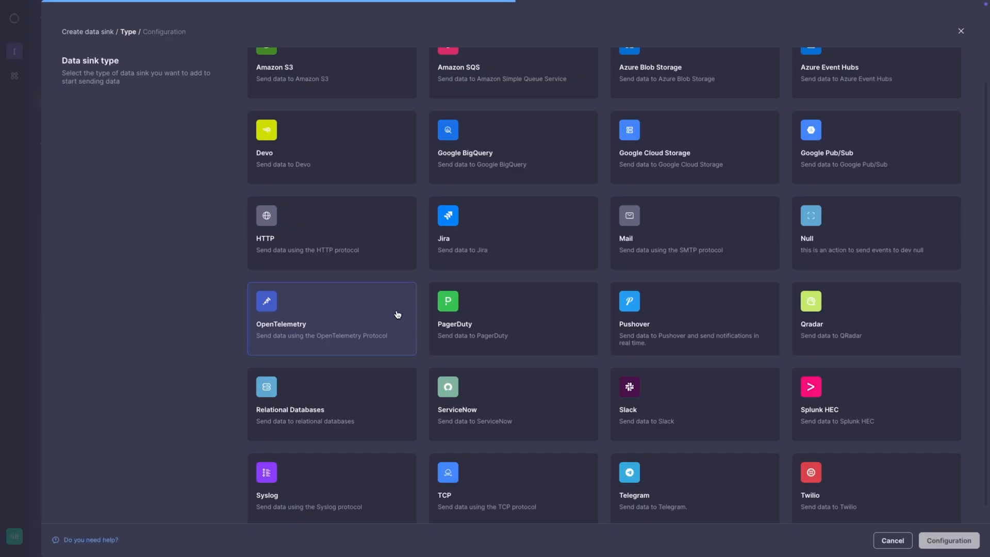
# Step: Create a second OpenTelemetry data sink named JaegerSink using the gRPC protocol, endpoint jaeger and port 4317
pyautogui.click(398, 314)
pyautogui.click(946, 541)
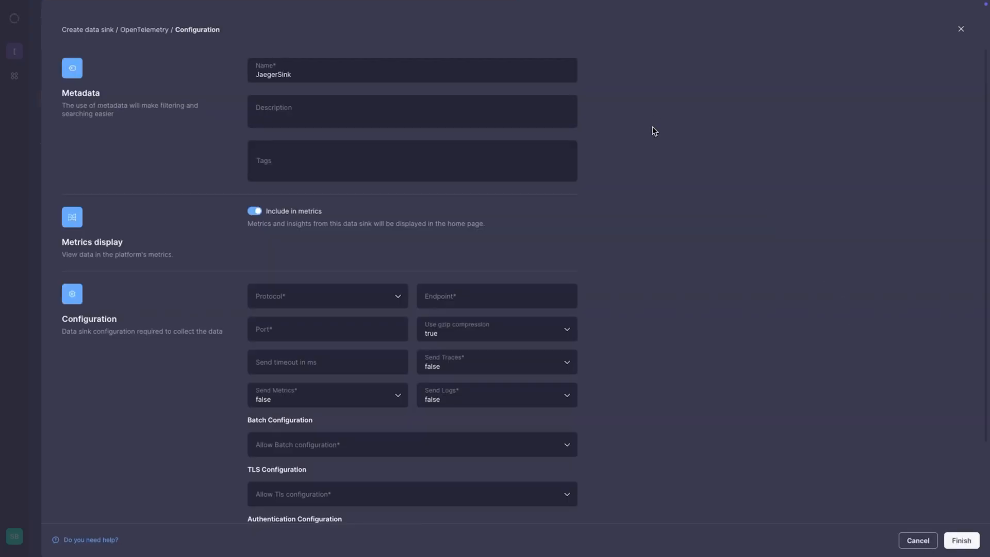
pyautogui.click(379, 296)
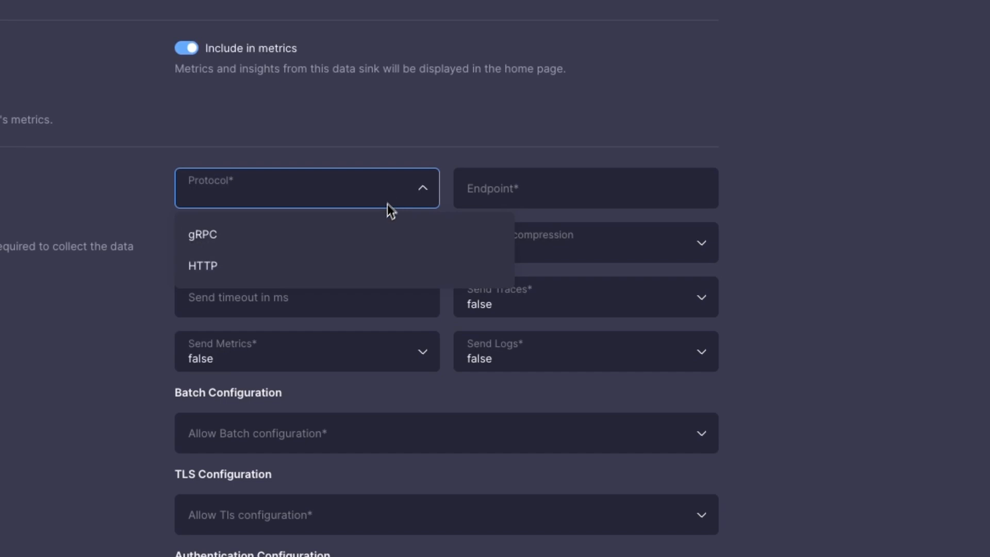
pyautogui.click(371, 233)
pyautogui.click(473, 194)
pyautogui.write('jaeg')
pyautogui.click(377, 241)
pyautogui.write('4317')
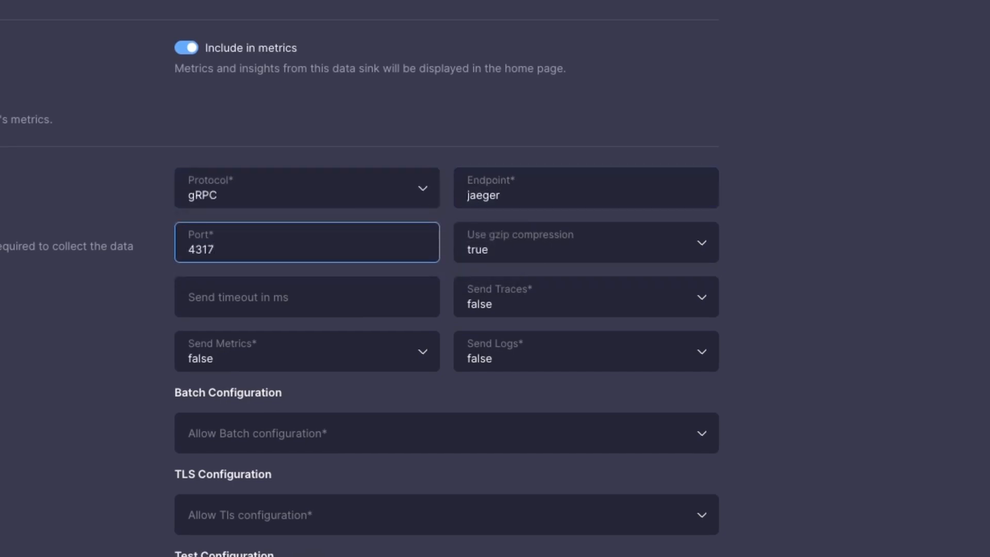
# Step: Set gzip compression to false for JaegerSink and choose its remaining data options
pyautogui.click(571, 247)
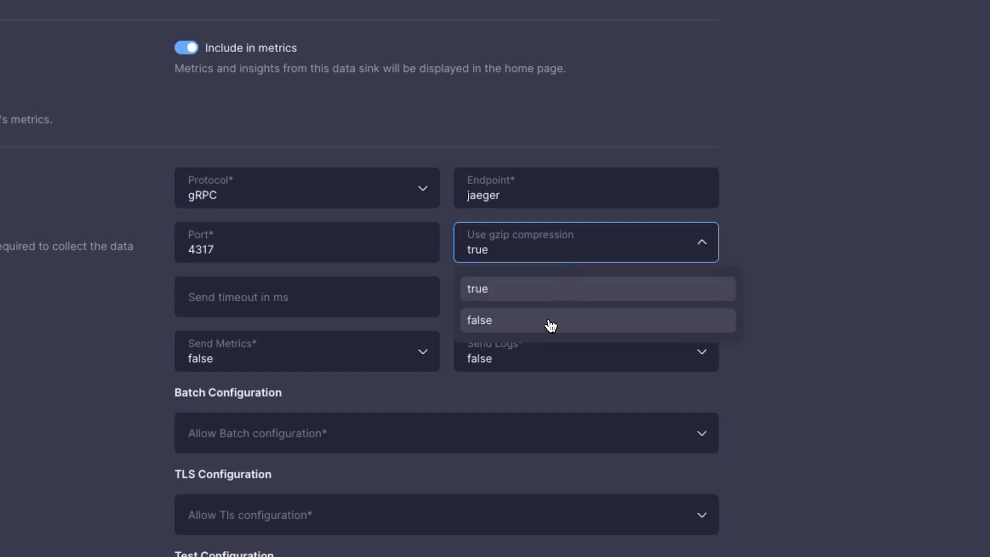
pyautogui.click(551, 324)
pyautogui.click(549, 316)
pyautogui.click(535, 343)
pyautogui.click(537, 345)
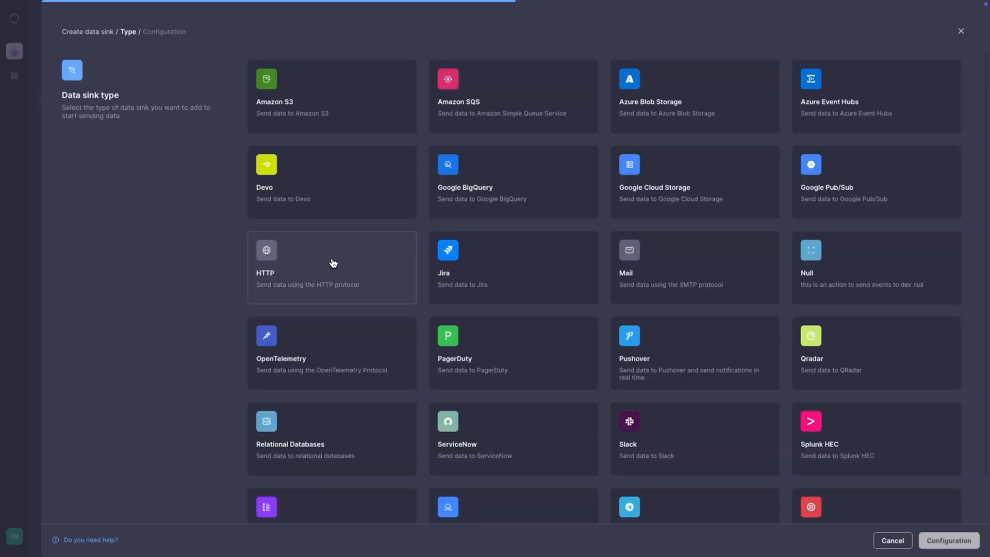
# Step: Create an HTTP data sink named ElasticSink and finish its configuration
pyautogui.click(333, 263)
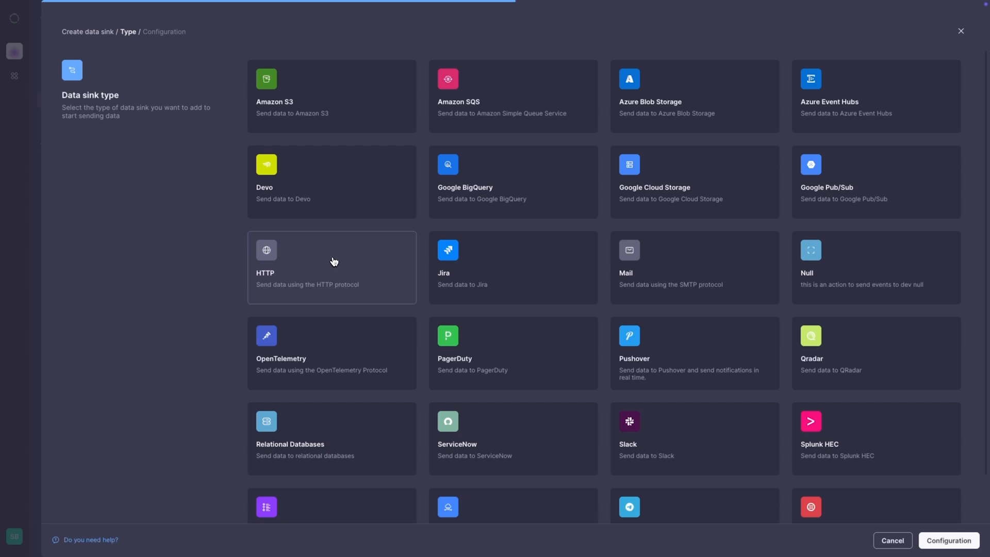
pyautogui.click(932, 545)
pyautogui.click(567, 76)
pyautogui.write('ElasticSi')
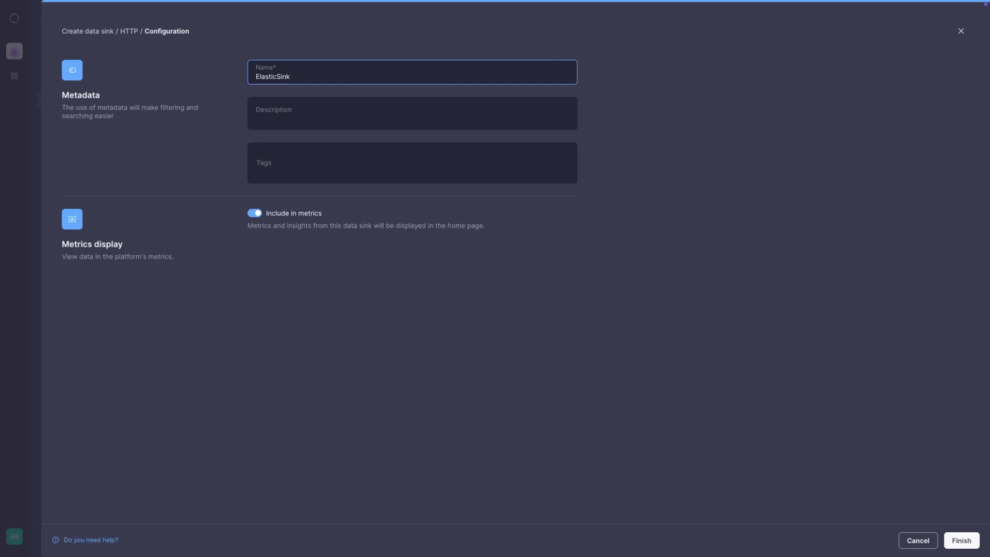
pyautogui.click(961, 540)
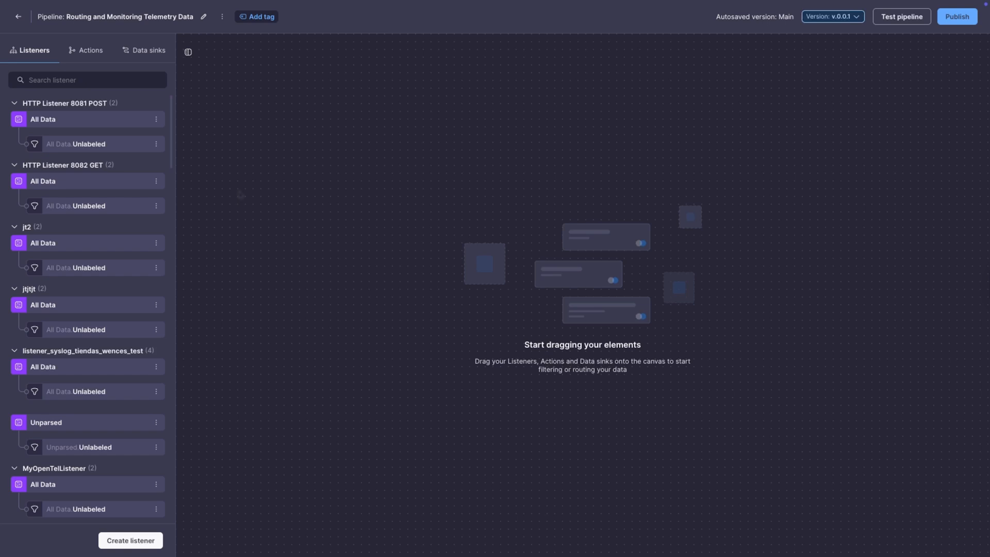
# Step: Place MyOpenTelListener's All Data on the pipeline canvas and add a Conditional action fed by it
pyautogui.moveTo(47, 490); pyautogui.dragTo(348, 261)
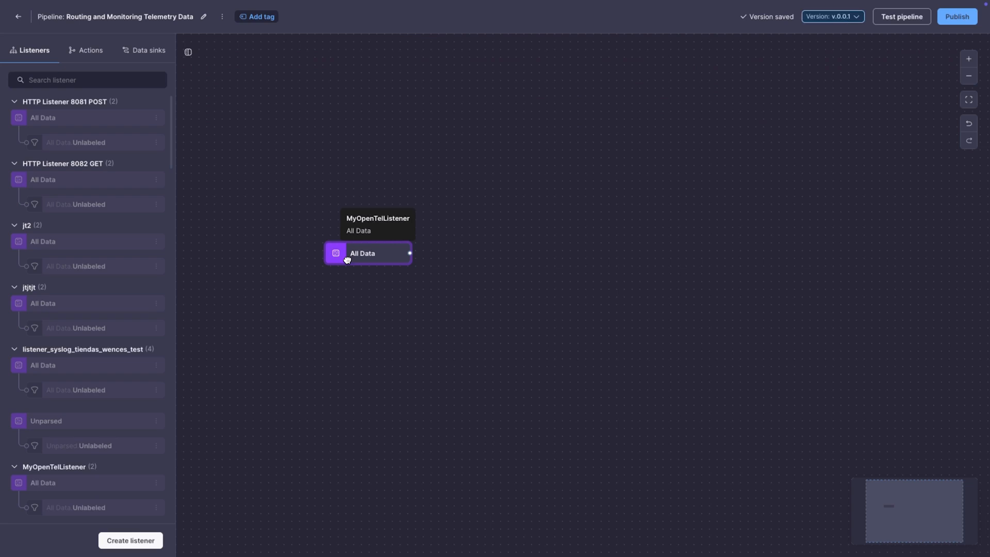
pyautogui.click(86, 58)
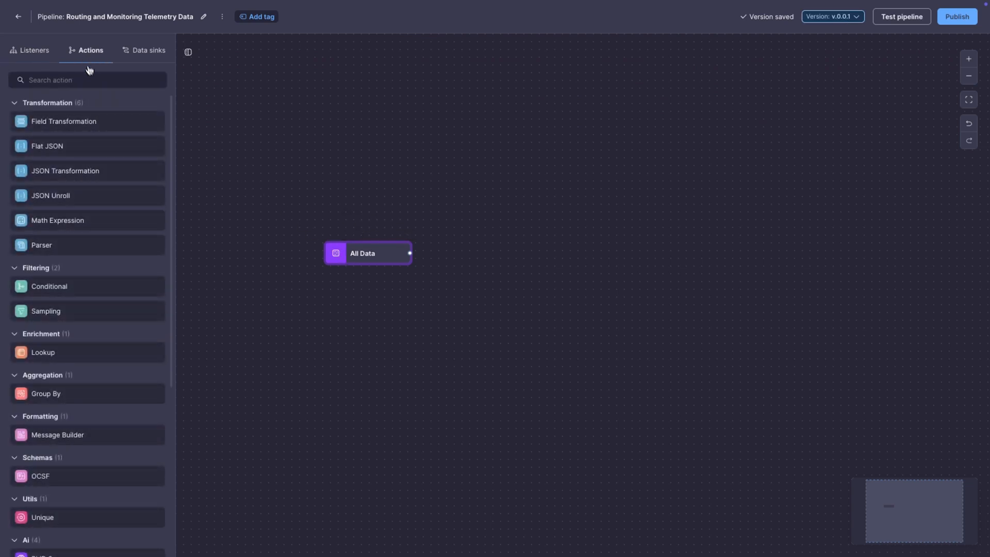
pyautogui.moveTo(59, 289)
pyautogui.moveTo(59, 287); pyautogui.dragTo(455, 262)
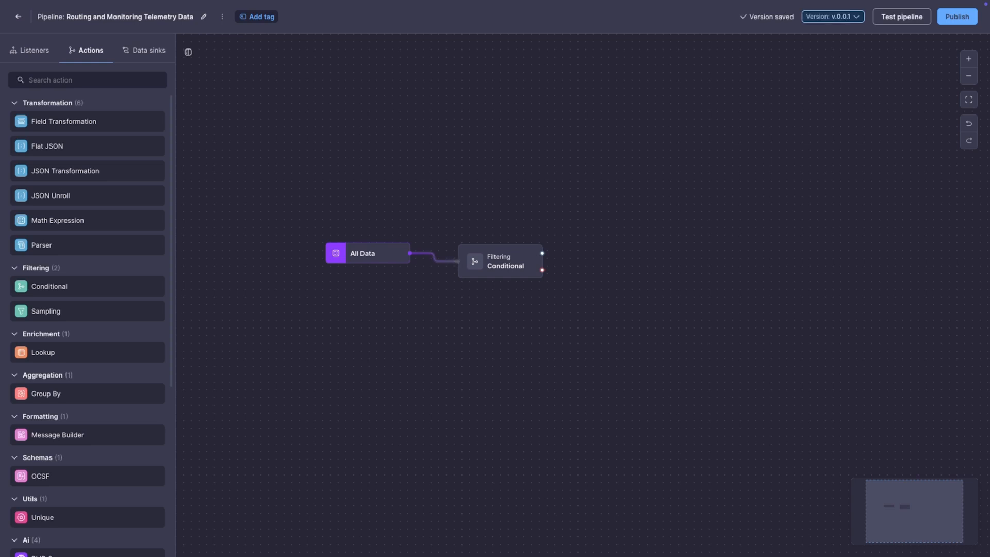
# Step: Set the Conditional action's first condition to the _raw field containing resourceMetrics
pyautogui.click(500, 263)
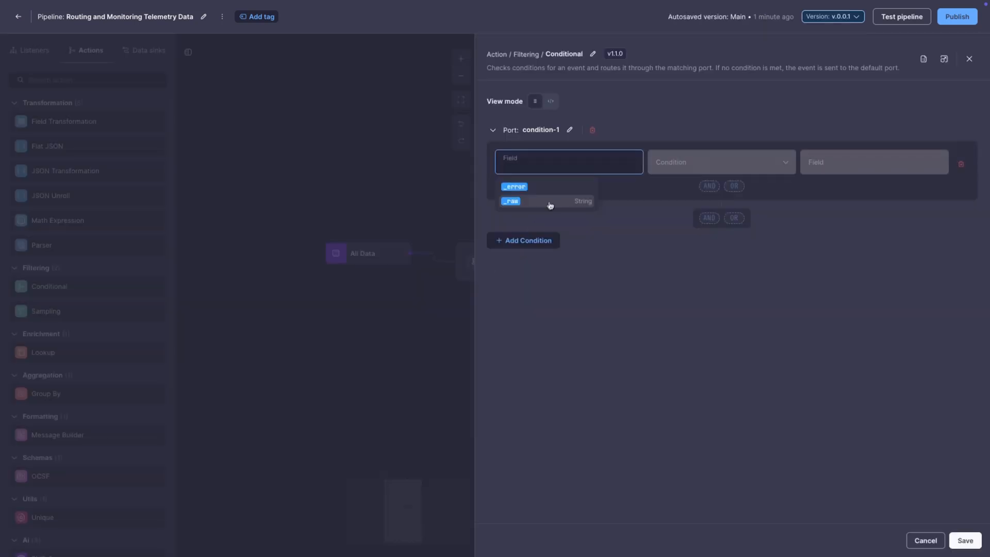
pyautogui.click(551, 205)
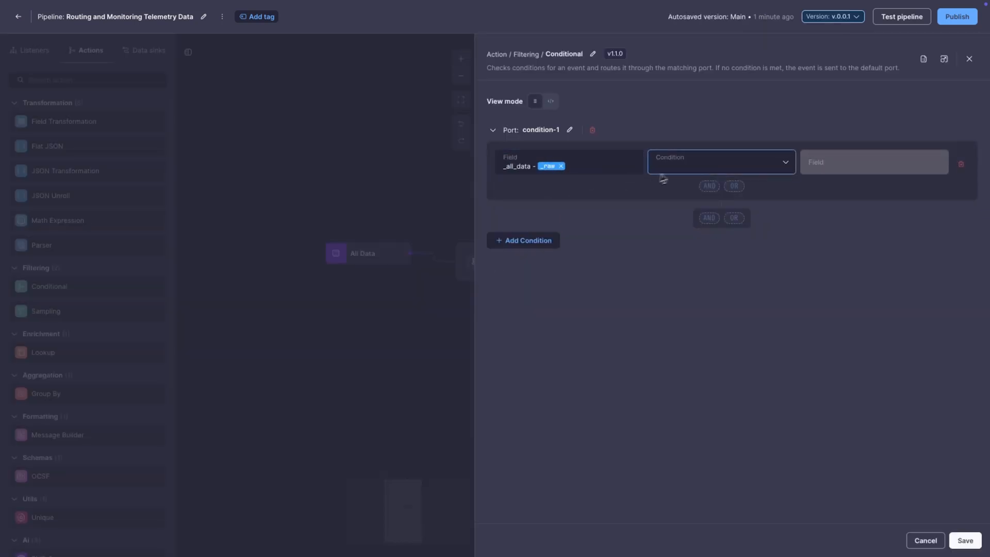
pyautogui.click(681, 174)
pyautogui.click(680, 190)
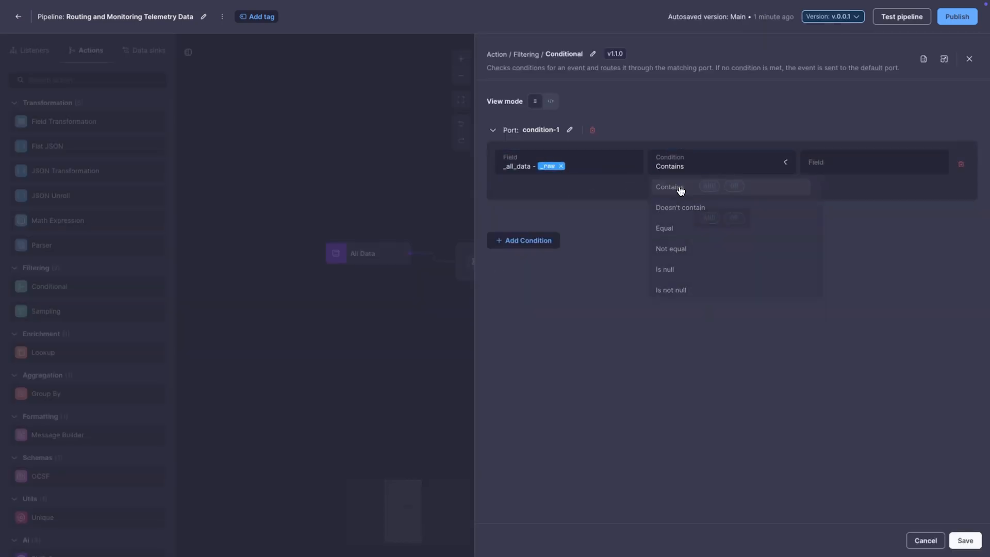
pyautogui.click(827, 171)
pyautogui.write('resourceMetrics')
pyautogui.press('Return')
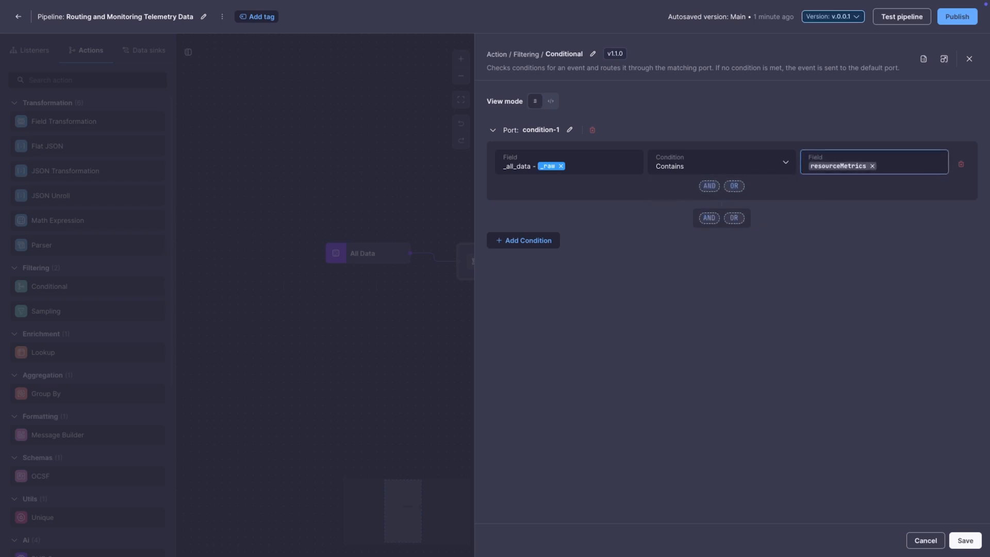
# Step: Rename the first condition's port to metrics
pyautogui.click(569, 129)
pyautogui.write('met')
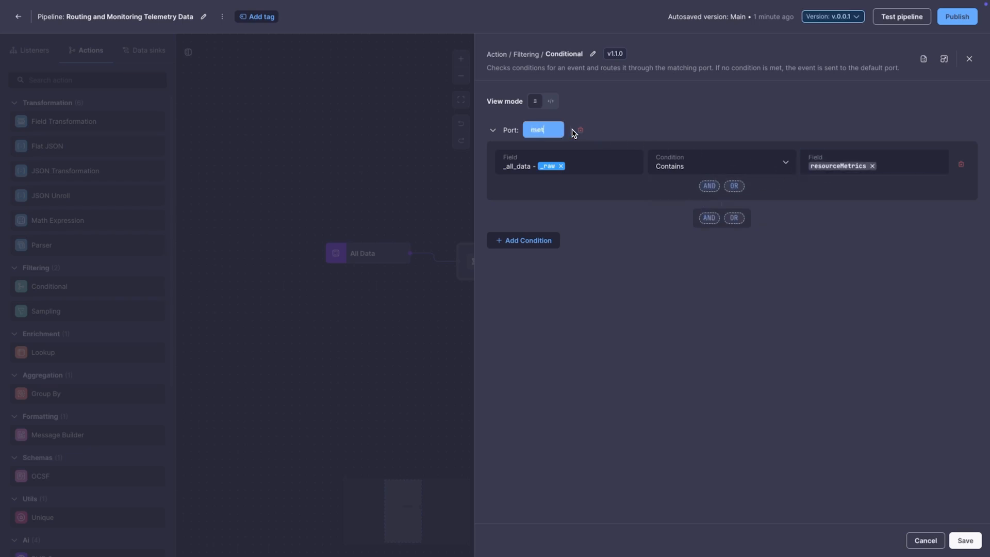
pyautogui.write('rics')
pyautogui.press('Return')
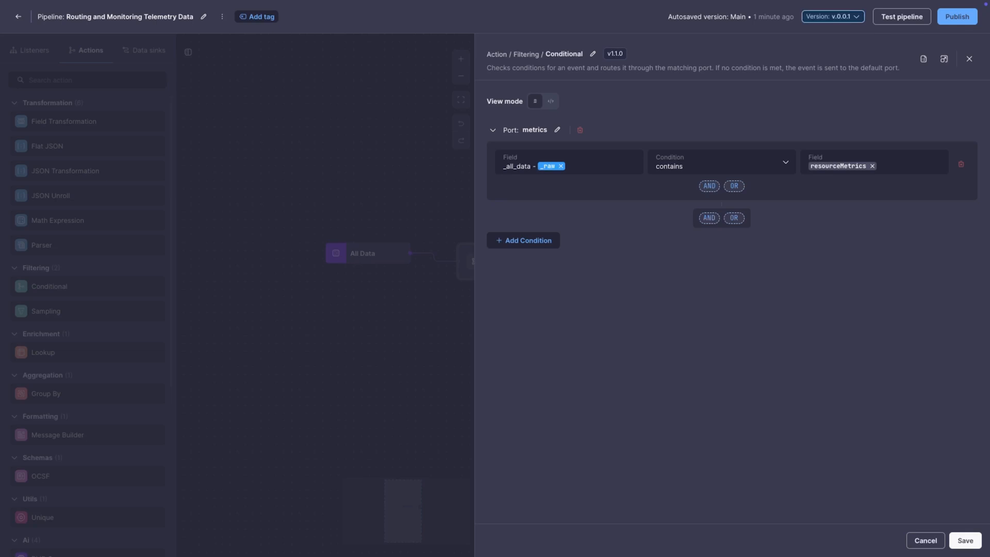
# Step: Add a second condition to the Conditional action and name its port traces
pyautogui.click(526, 241)
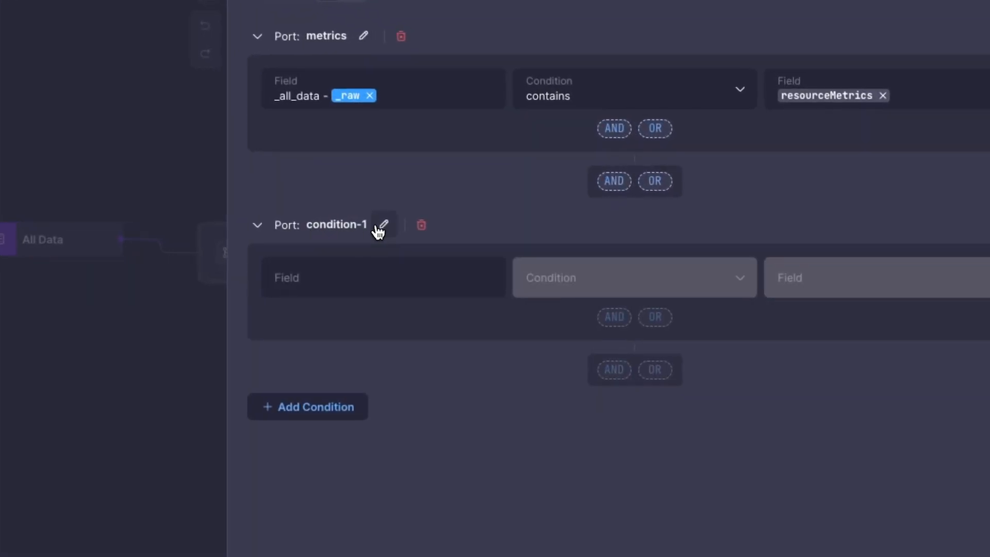
pyautogui.click(566, 246)
pyautogui.write('traces')
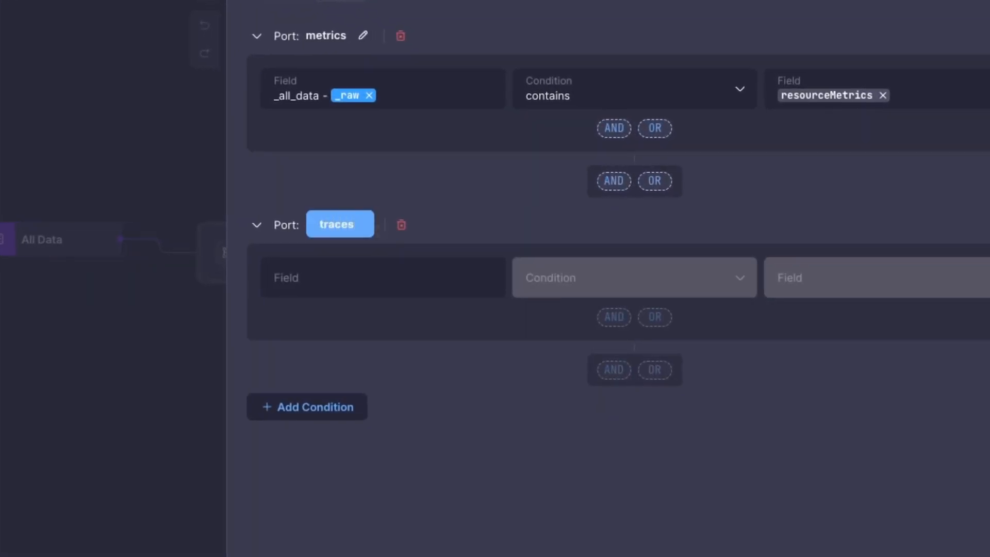
pyautogui.press('Return')
# Step: Set the traces port's condition to the _raw field containing resourceSpans
pyautogui.click(367, 276)
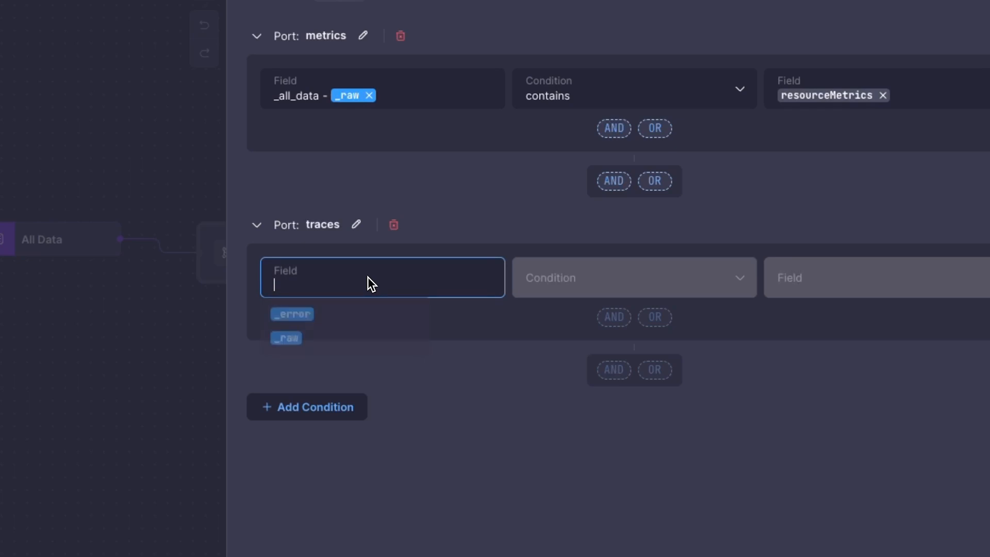
pyautogui.click(352, 339)
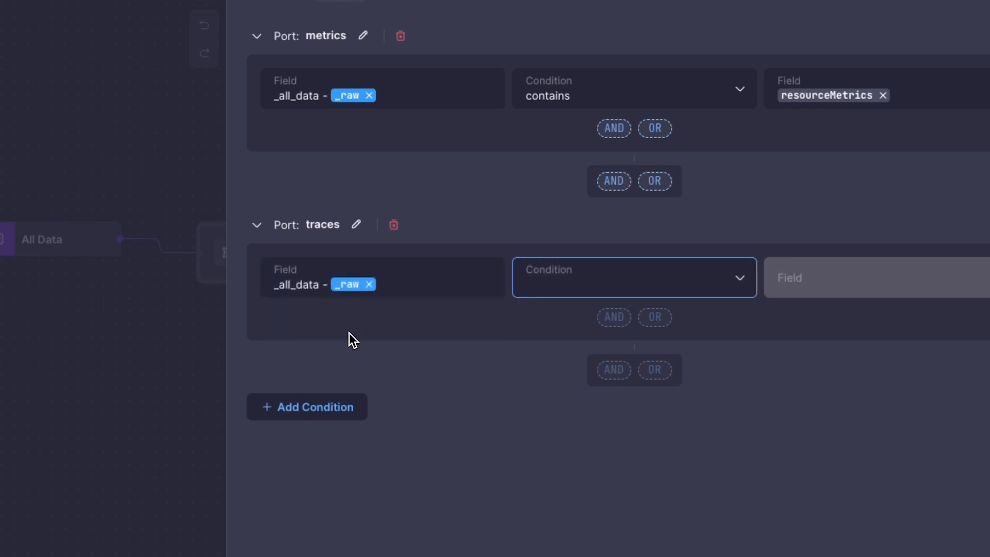
pyautogui.click(566, 283)
pyautogui.click(565, 321)
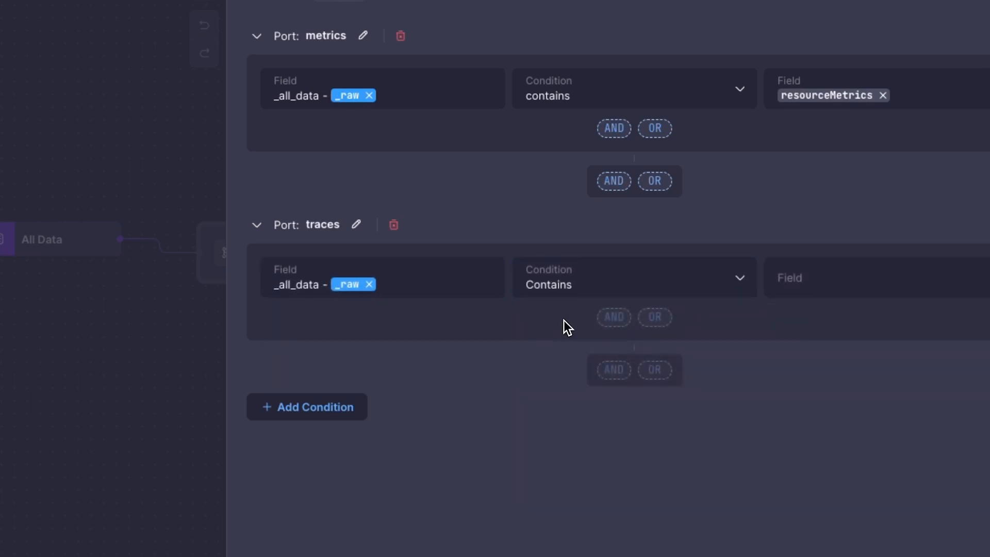
pyautogui.click(794, 278)
pyautogui.write('resourceSpans')
pyautogui.press('Return')
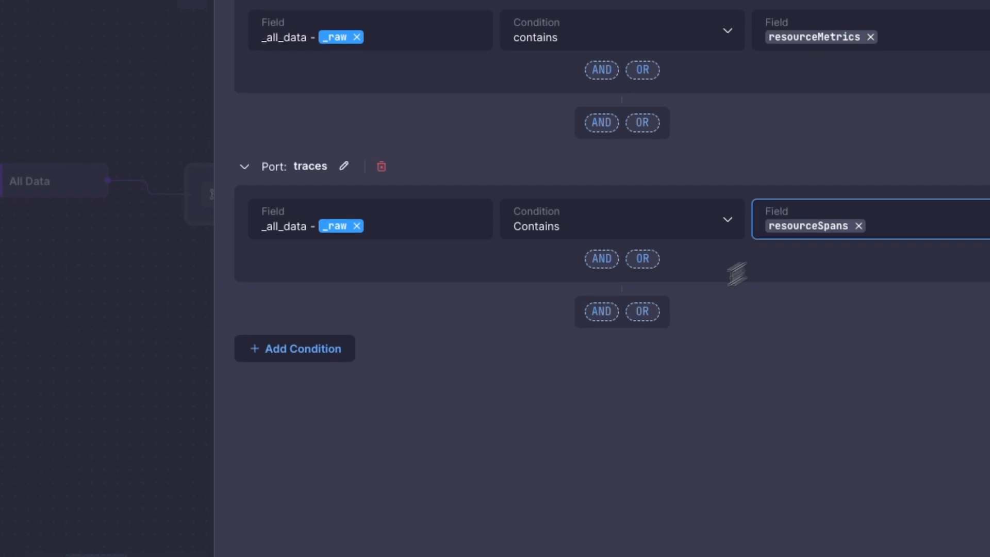
# Step: Add a third condition to the Conditional action and name its port logs
pyautogui.click(340, 284)
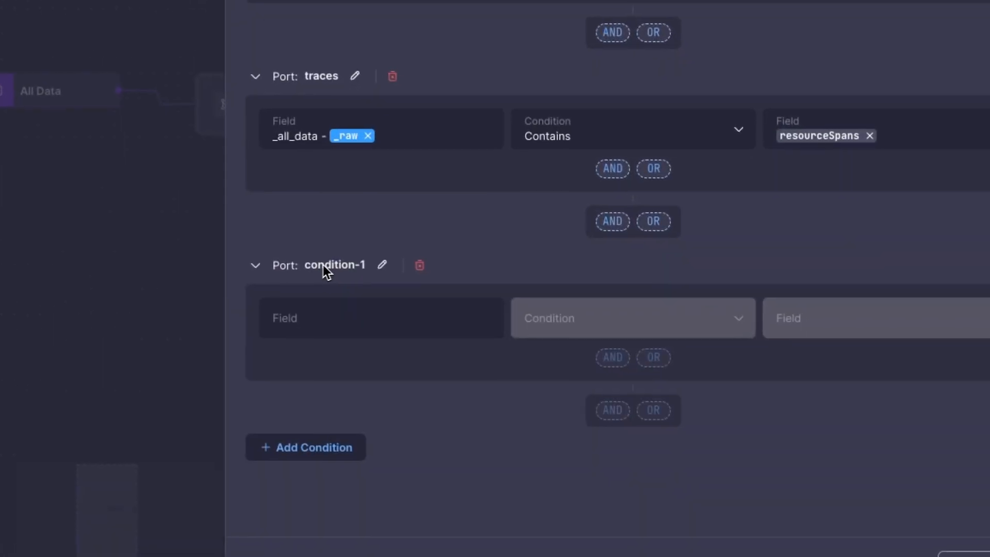
pyautogui.click(380, 264)
pyautogui.write('logs')
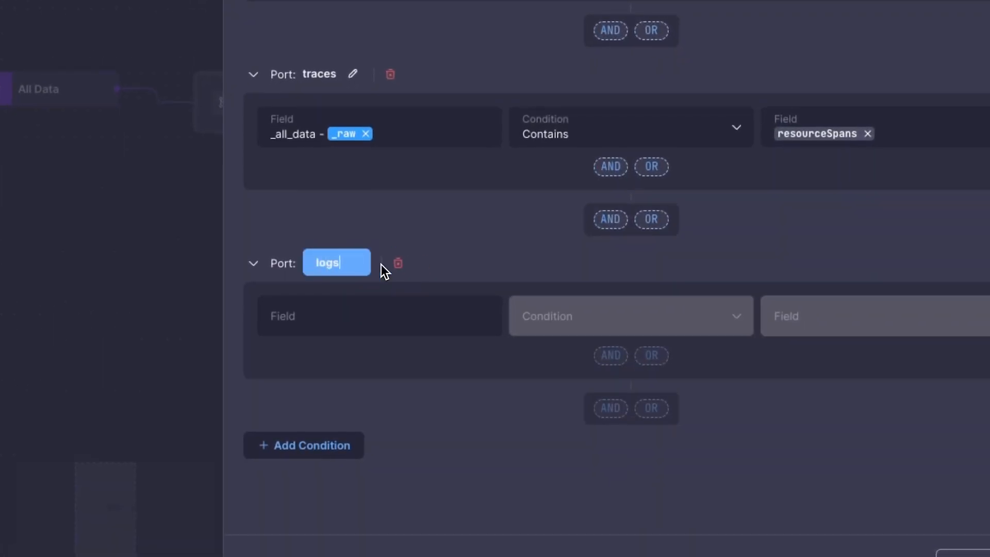
# Step: Set the logs port's condition to the _raw field containing resourceLogs and save the Conditional action
pyautogui.click(387, 335)
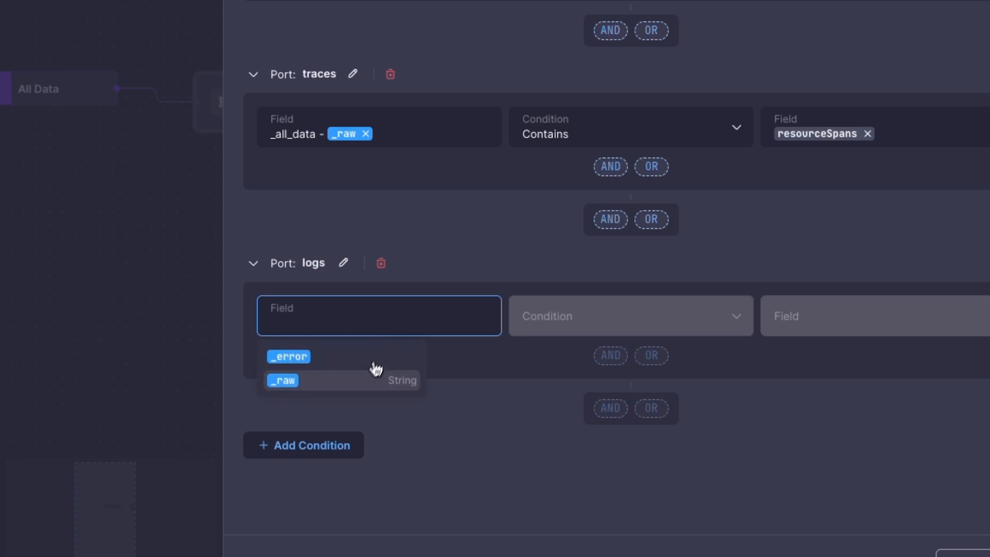
pyautogui.click(366, 381)
pyautogui.click(590, 320)
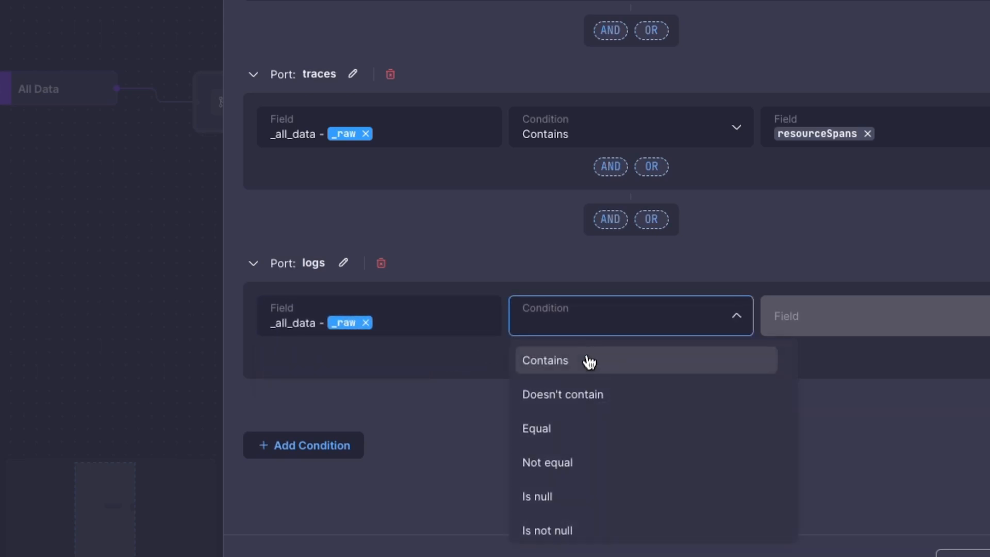
pyautogui.click(524, 363)
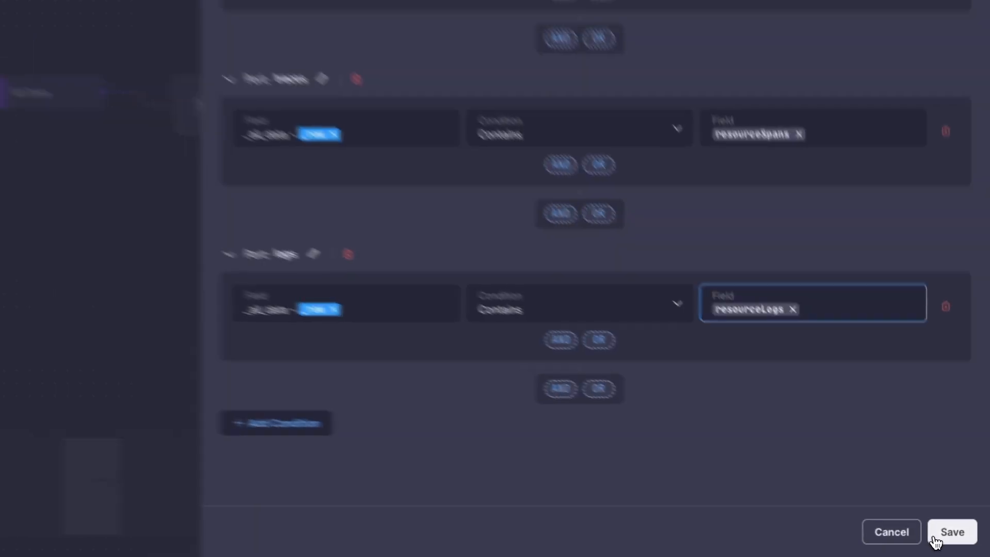
pyautogui.click(930, 537)
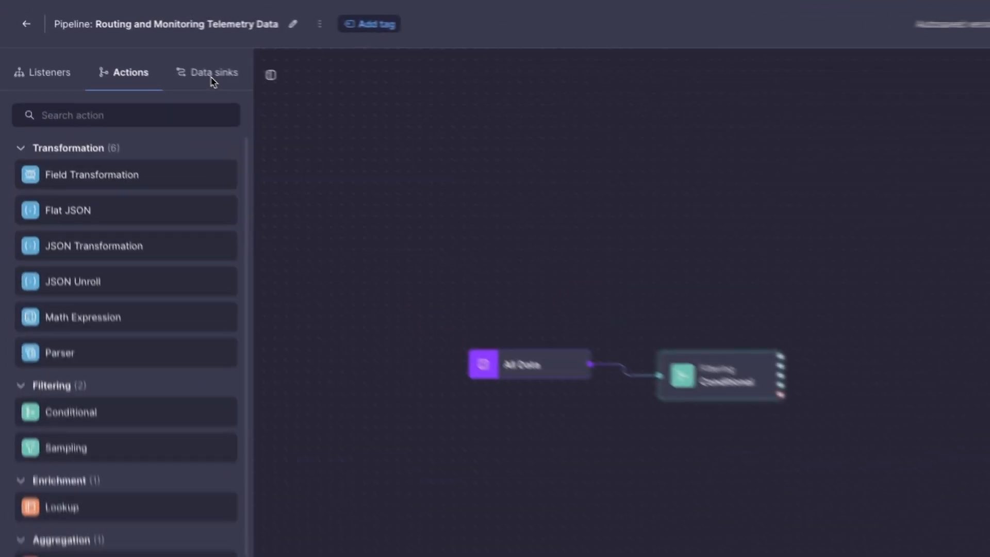
# Step: Place MyOpenTelPrometheusSink and JaegerSink on the canvas, connecting them to the Conditional's metrics and traces outputs respectively
pyautogui.click(237, 92)
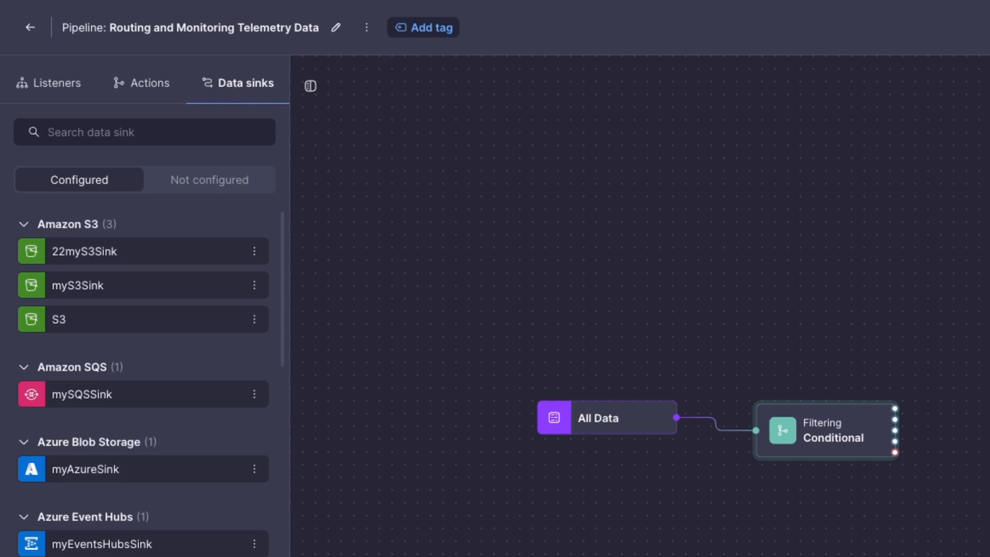
pyautogui.scroll(-5, 246, 249)
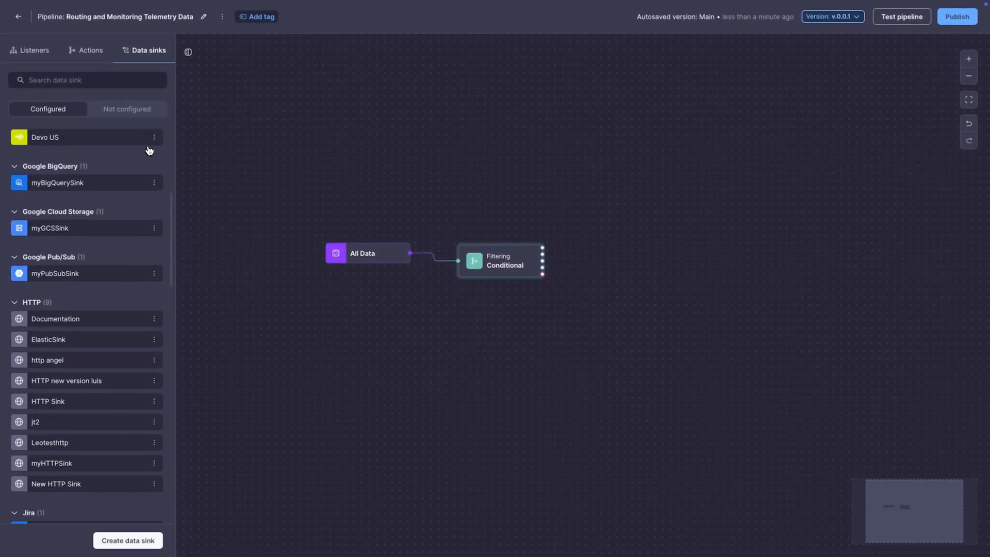
pyautogui.scroll(-10, 149, 151)
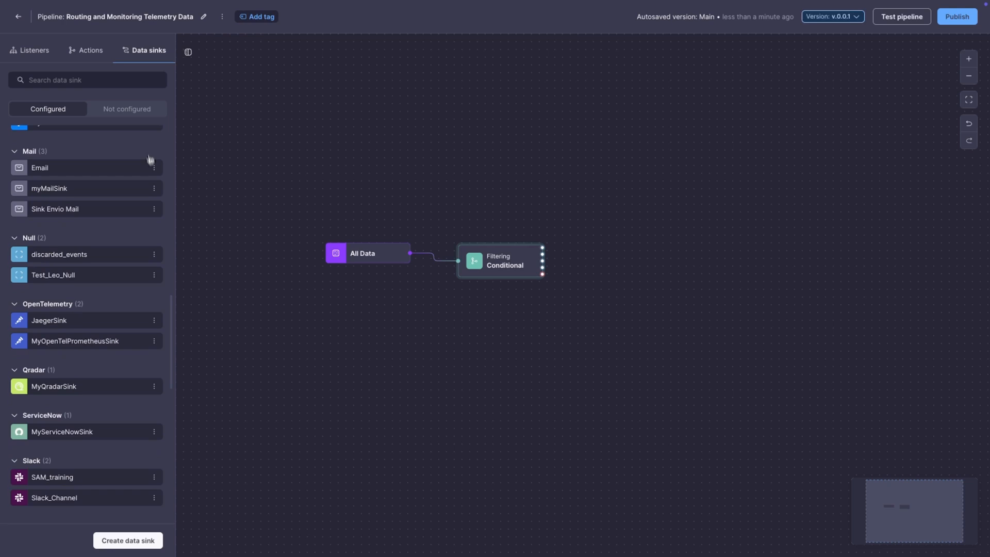
pyautogui.moveTo(88, 347); pyautogui.dragTo(603, 227)
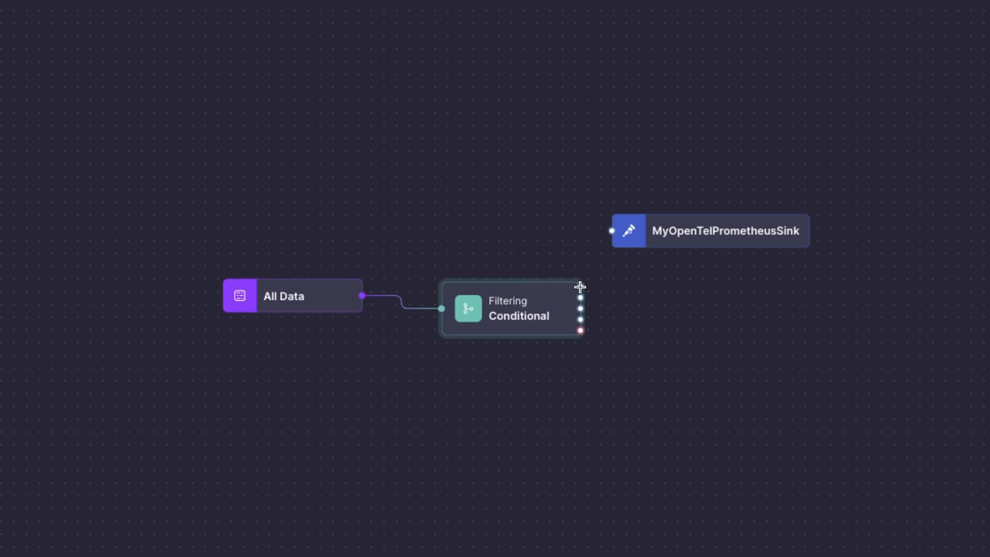
pyautogui.moveTo(603, 234); pyautogui.dragTo(612, 231)
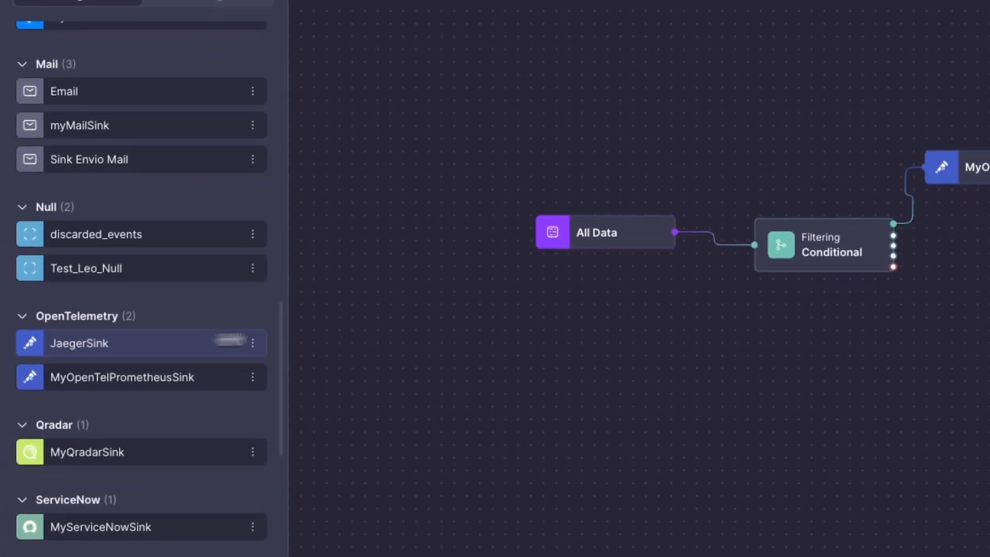
pyautogui.moveTo(65, 342); pyautogui.dragTo(720, 252)
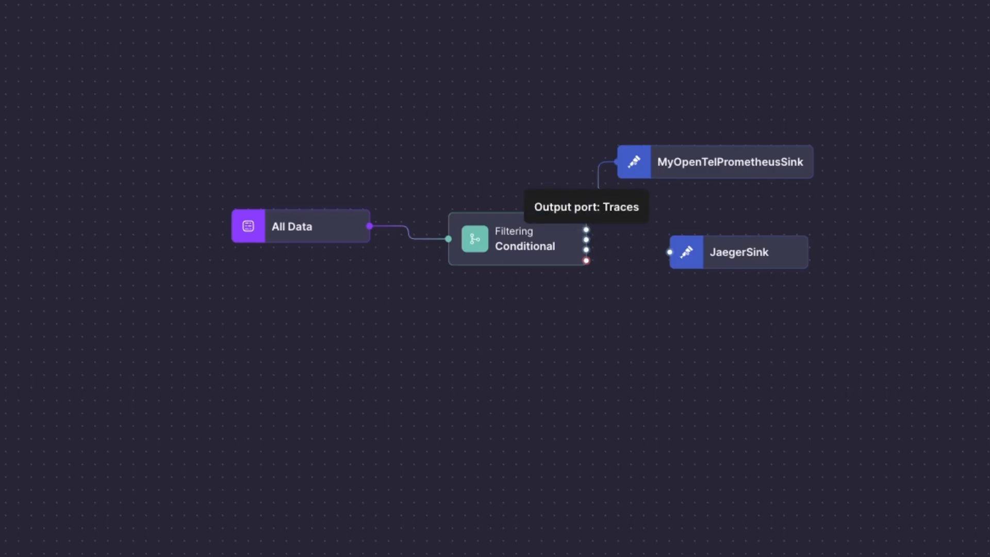
pyautogui.moveTo(640, 246); pyautogui.dragTo(669, 252)
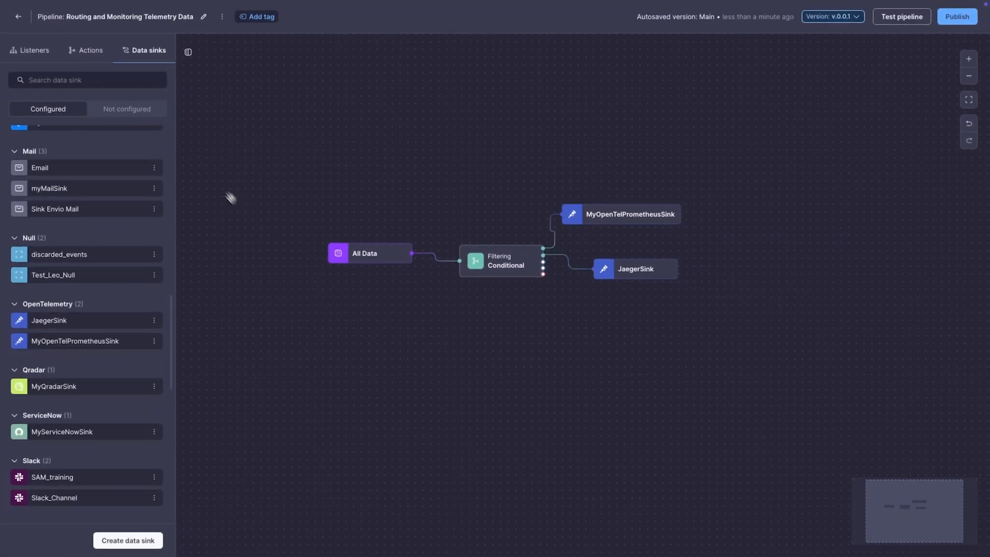
# Step: Add a Message Builder action below the sinks and connect the Conditional's logs output to its input
pyautogui.click(97, 52)
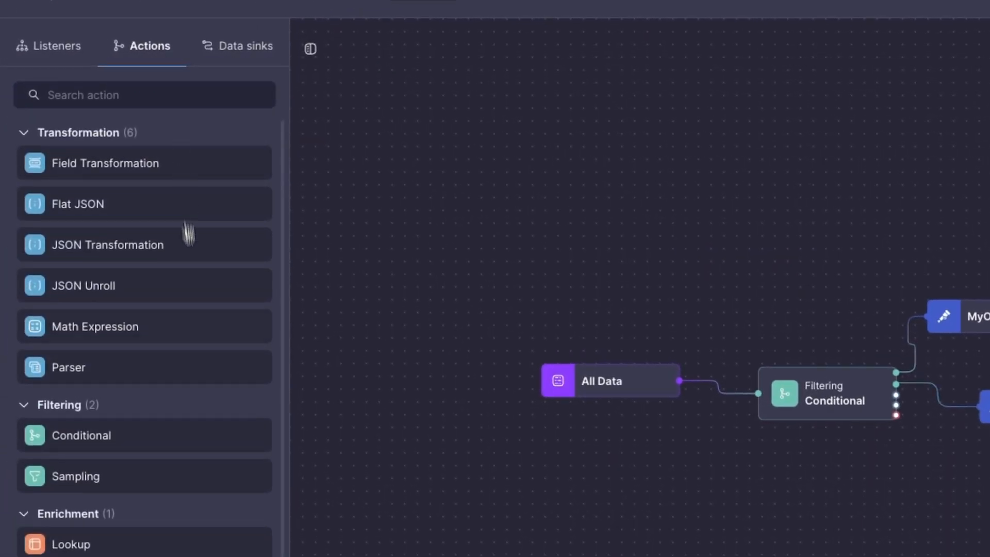
pyautogui.moveTo(97, 432)
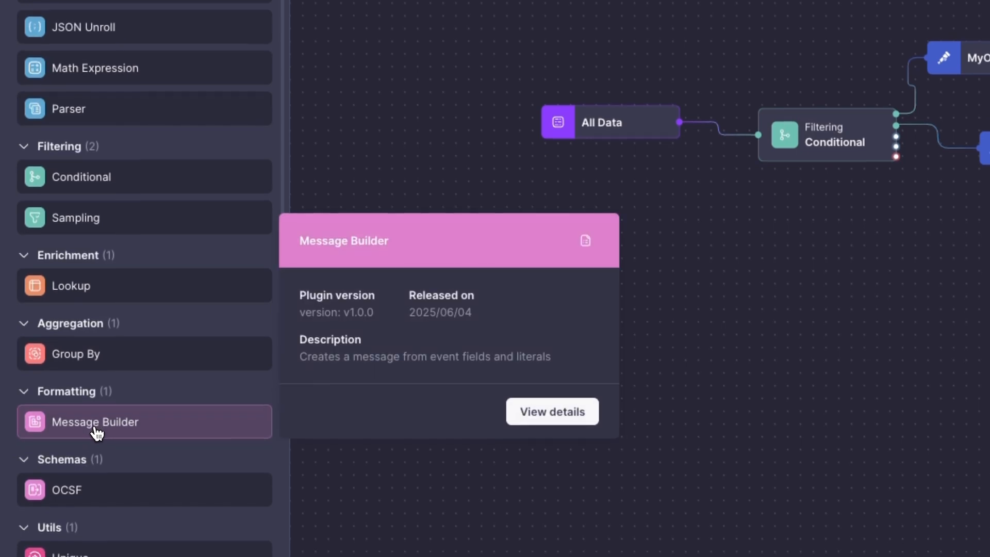
pyautogui.moveTo(97, 432); pyautogui.dragTo(619, 278)
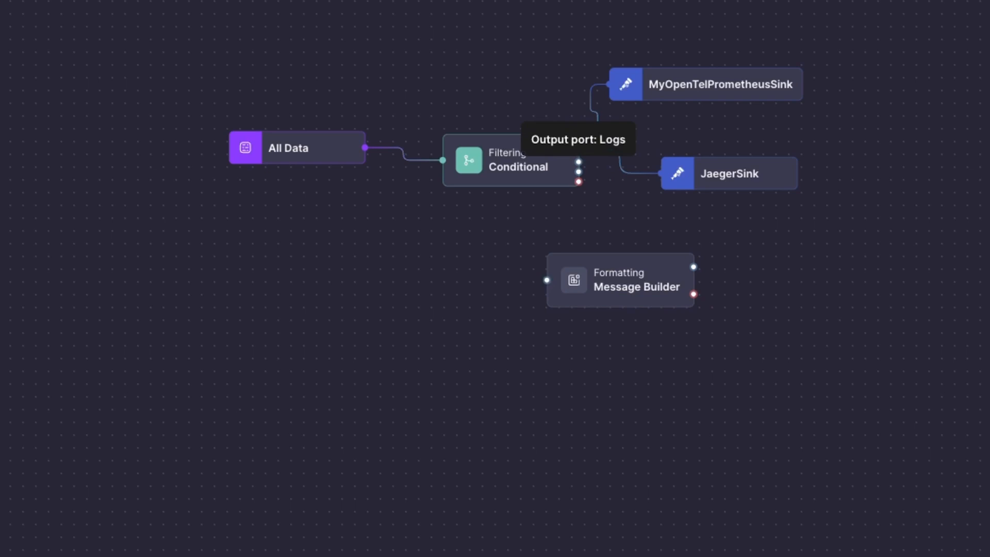
pyautogui.moveTo(578, 161); pyautogui.dragTo(537, 269)
pyautogui.moveTo(540, 277); pyautogui.dragTo(547, 280)
# Step: Configure the Message Builder with the _raw field, destination field logs, CSV output and a comma delimiter, and save it
pyautogui.moveTo(756, 151); pyautogui.dragTo(683, 287)
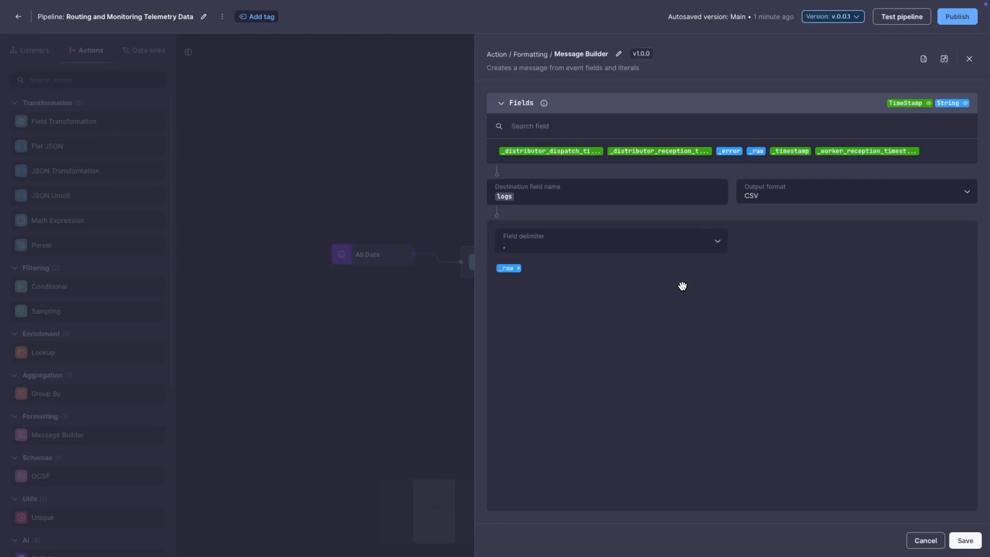
pyautogui.click(959, 542)
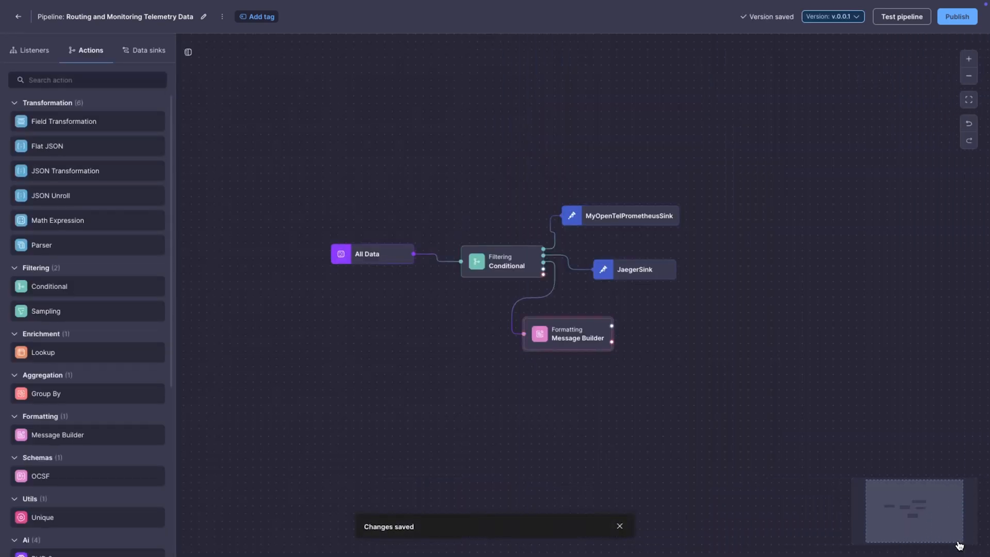
# Step: Place the configured ElasticSink data sink on the canvas beside the Message Builder
pyautogui.click(141, 54)
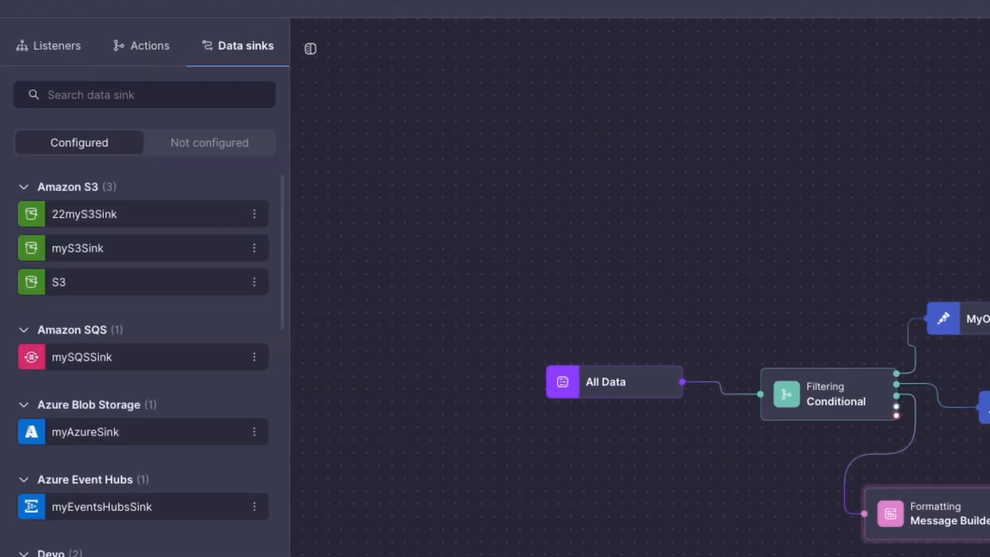
pyautogui.scroll(-10, 115, 400)
pyautogui.moveTo(115, 399); pyautogui.dragTo(748, 325)
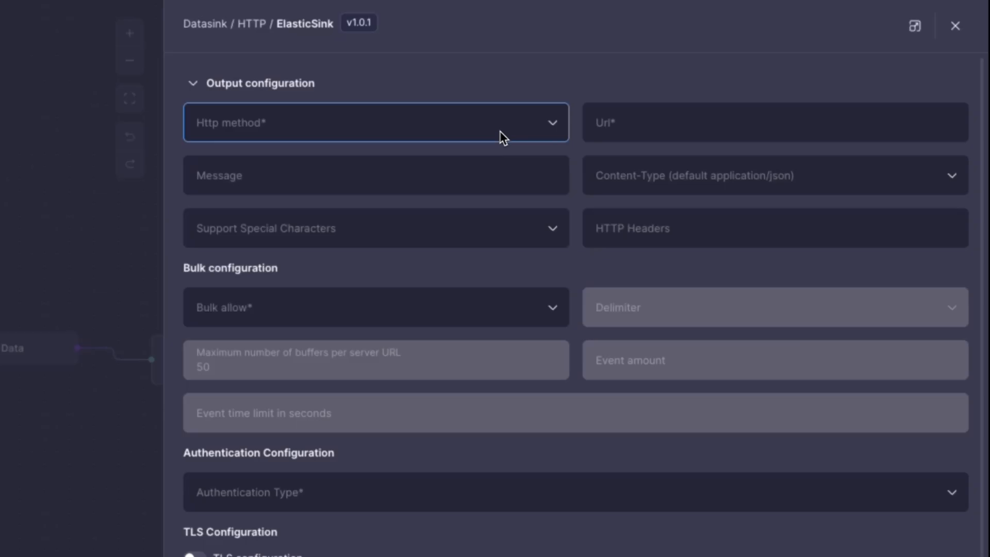
pyautogui.click(500, 131)
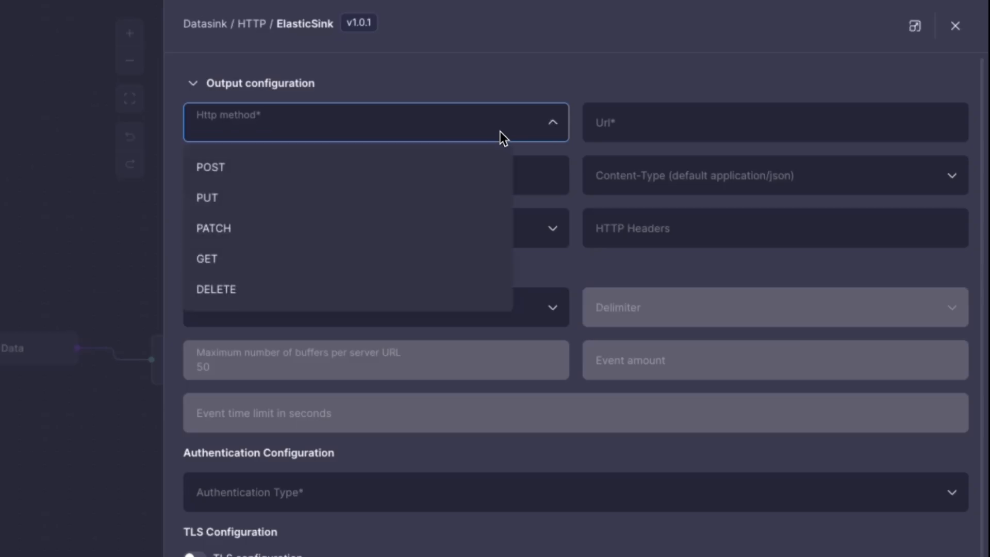
pyautogui.click(464, 168)
pyautogui.click(464, 168)
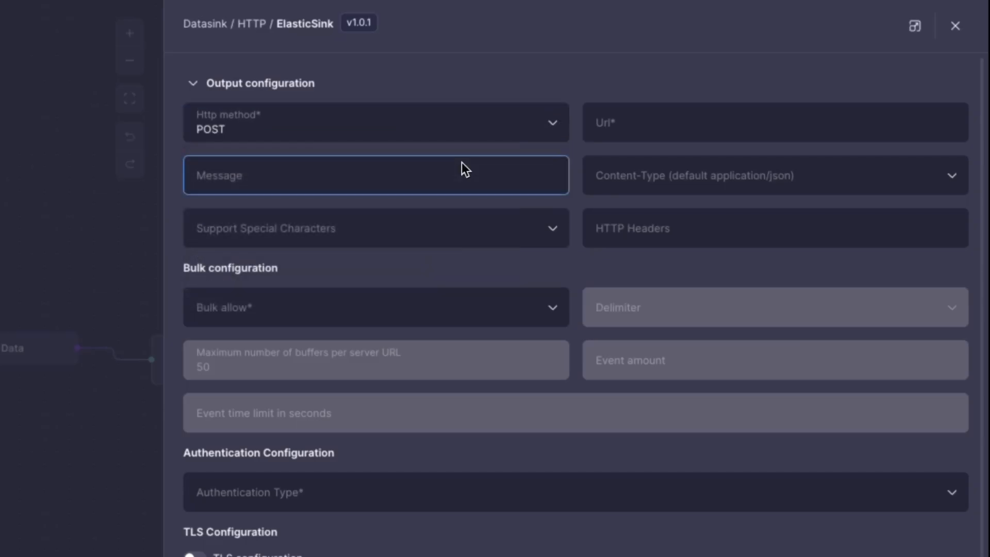
pyautogui.click(615, 127)
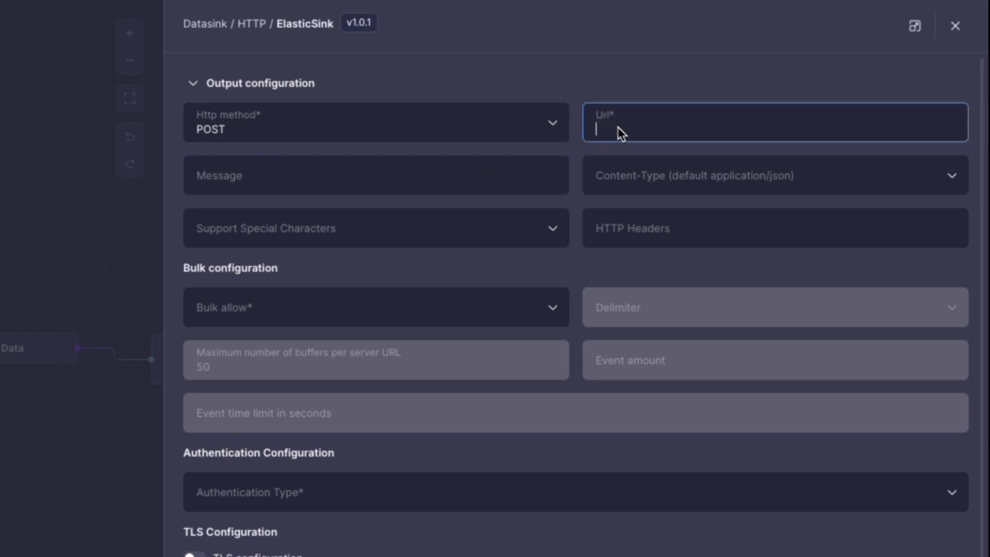
pyautogui.write('http://192.168.1.60:9200/otlp_demo/_doc')
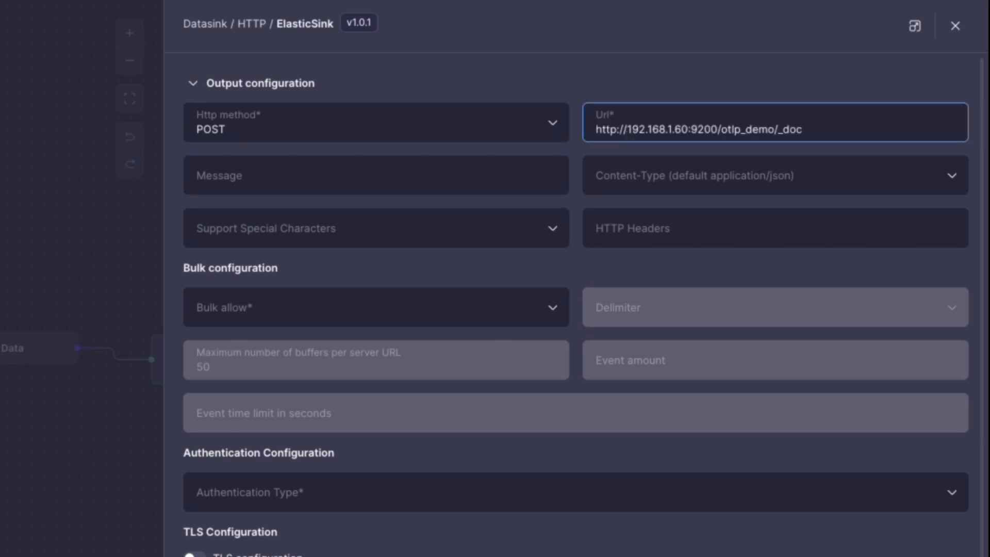
pyautogui.click(531, 184)
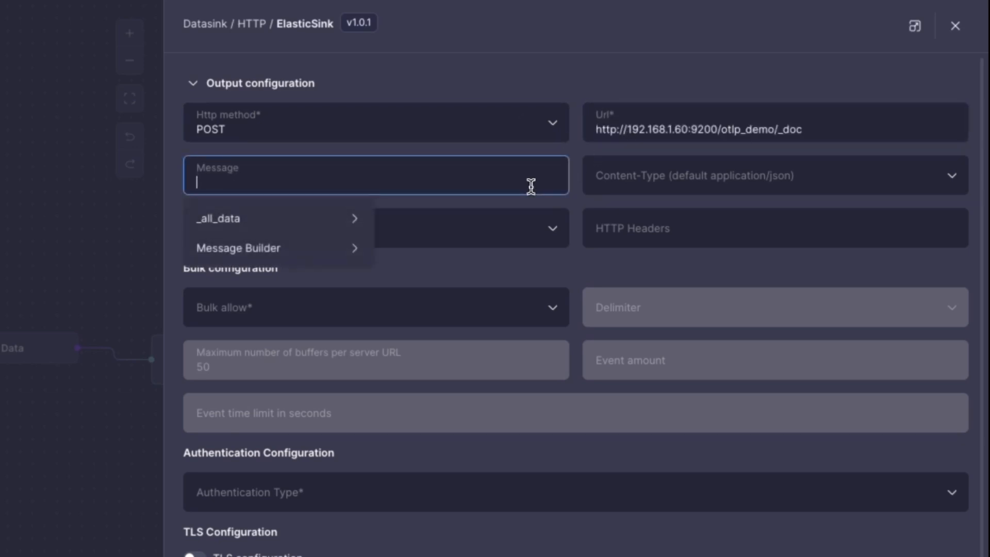
pyautogui.click(304, 247)
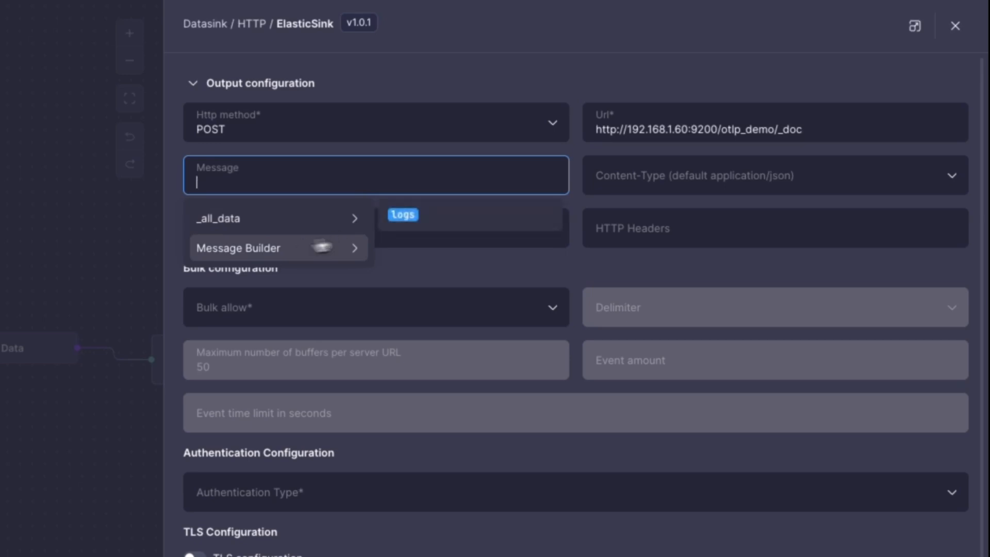
pyautogui.click(469, 226)
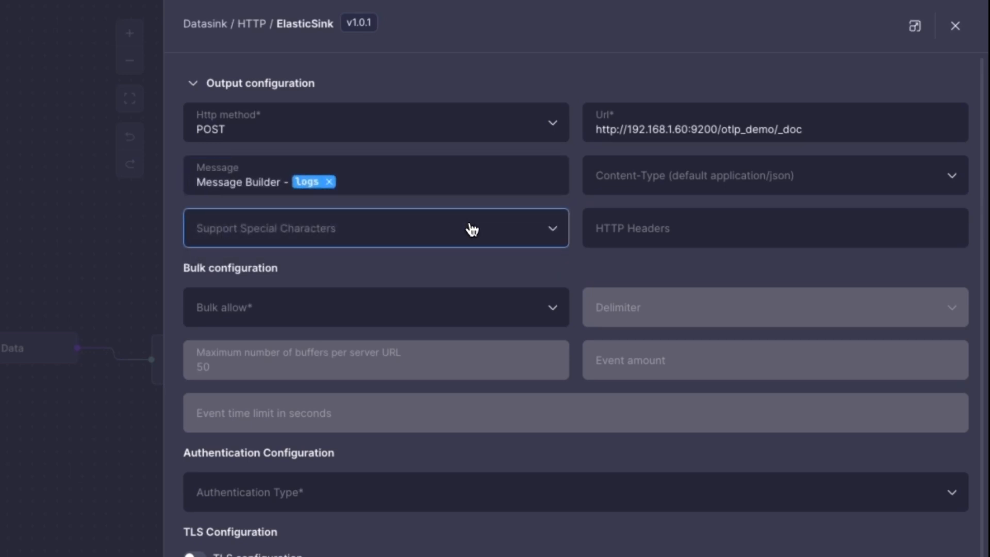
# Step: Set ElasticSink's content type to application/json, bulk allow to false and authentication type to None, and save the configuration
pyautogui.click(626, 187)
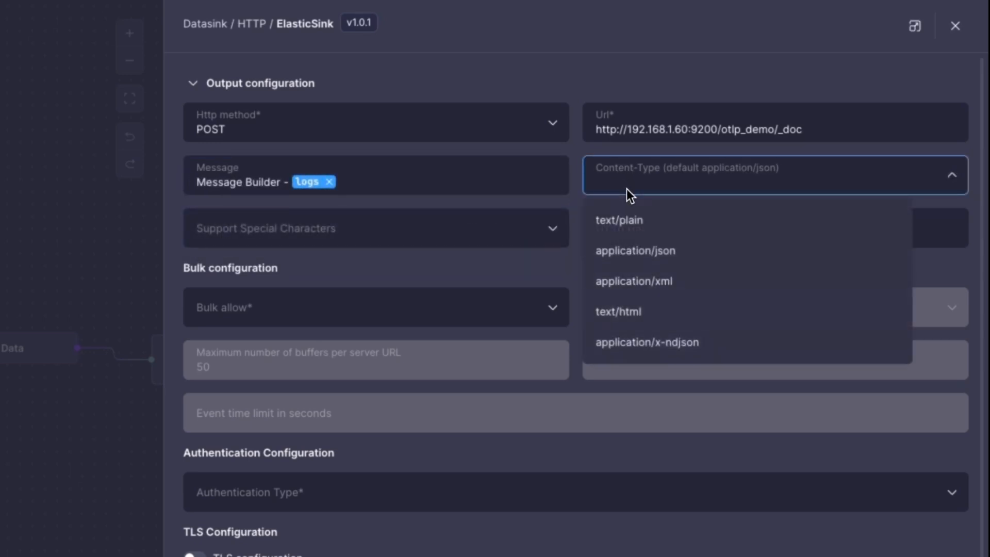
pyautogui.click(659, 246)
pyautogui.click(500, 301)
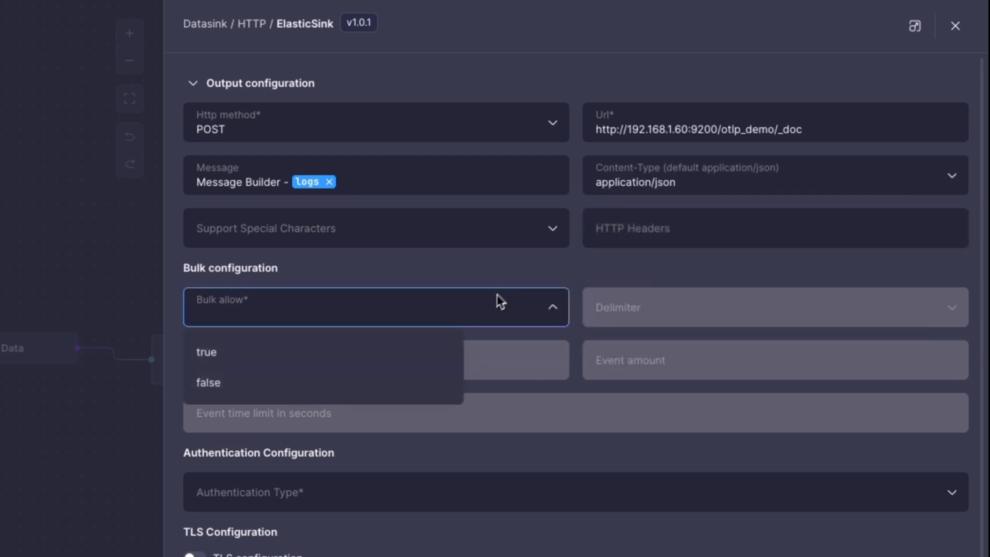
pyautogui.click(420, 379)
pyautogui.click(302, 492)
pyautogui.click(258, 533)
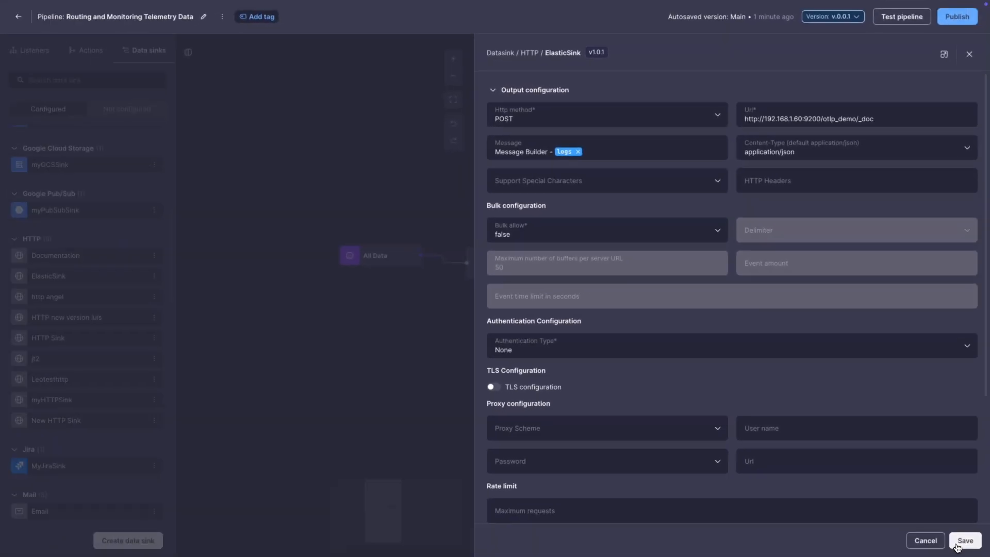
pyautogui.click(965, 540)
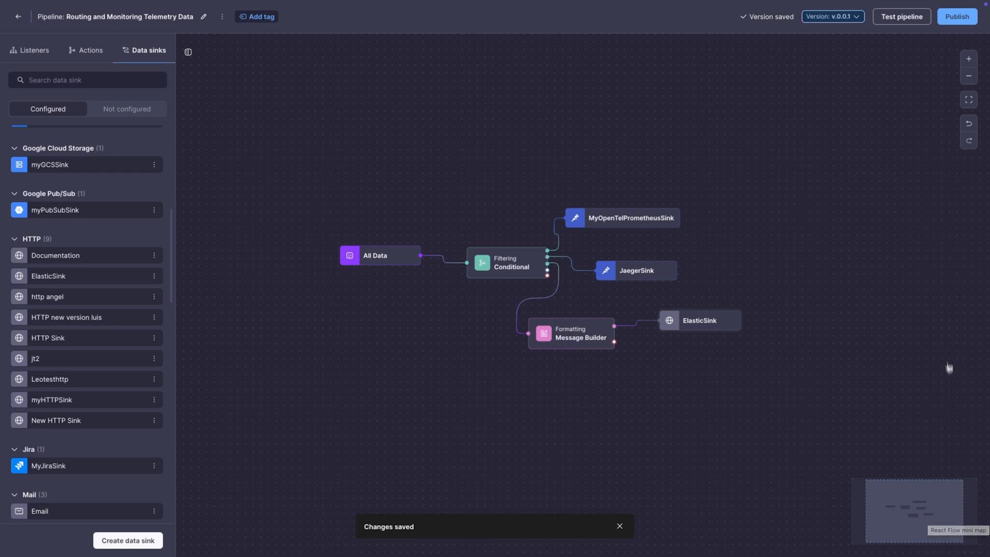
# Step: Publish the Routing and Monitoring Telemetry Data pipeline
pyautogui.click(957, 16)
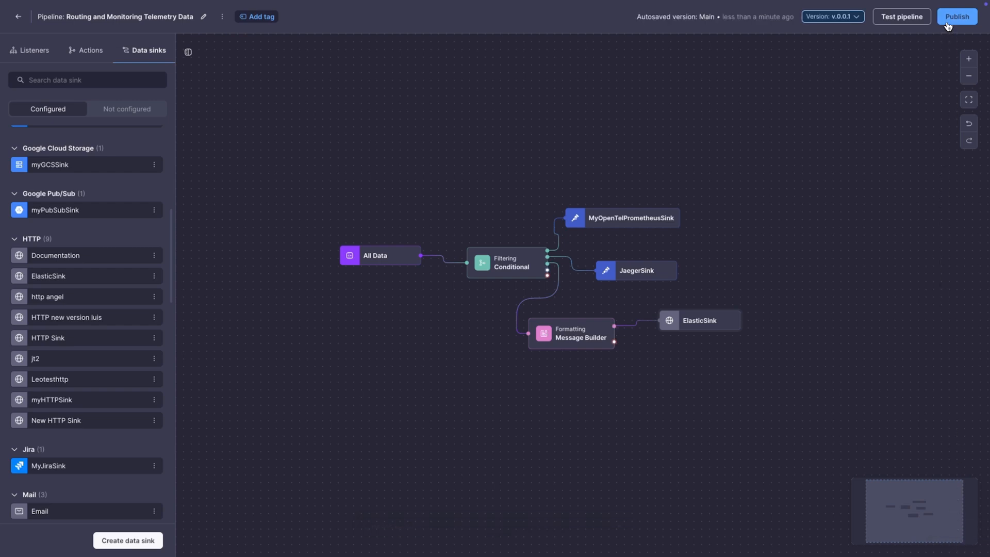